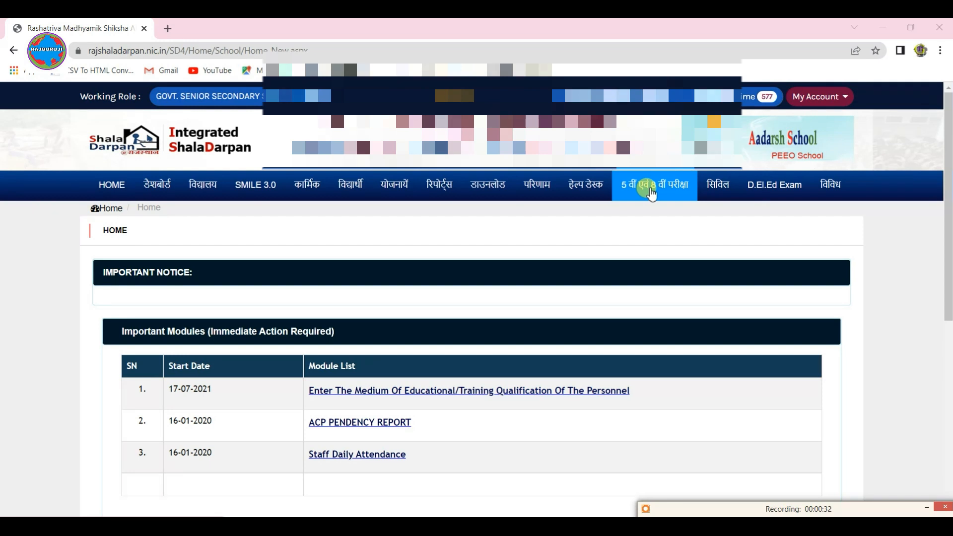
Step: Open the 2022 Class 5 and Class 8 exam application page and list the students of class 5, section A
click(652, 193)
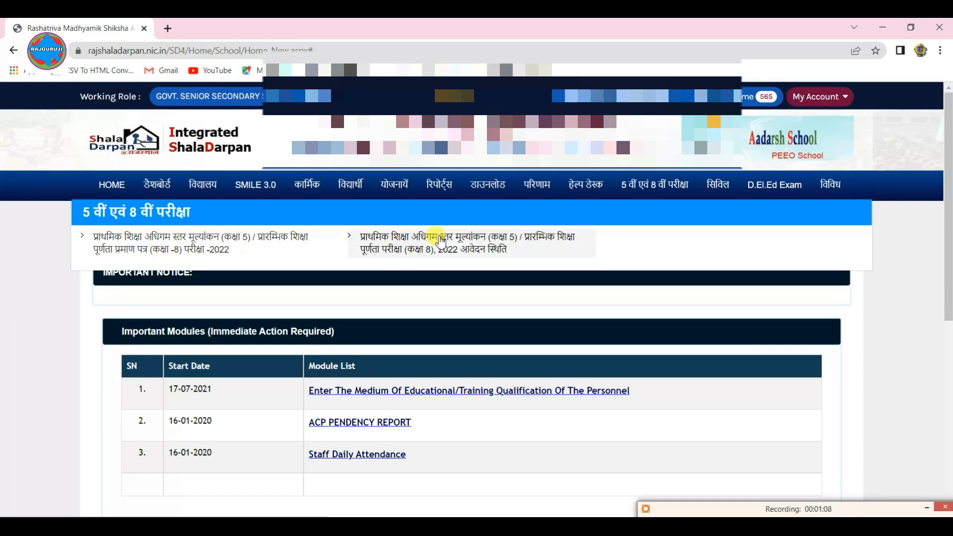
click(197, 243)
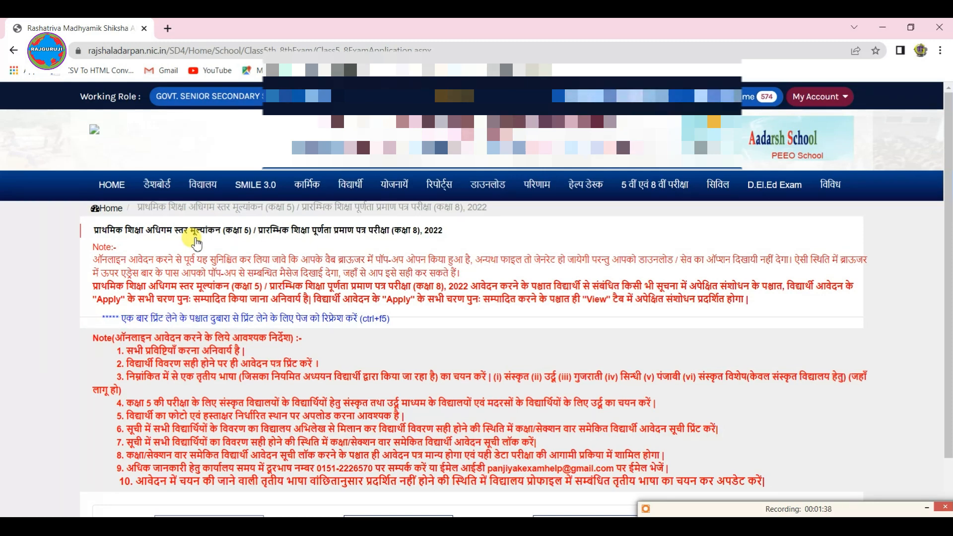
scroll(739, 441, down, 3)
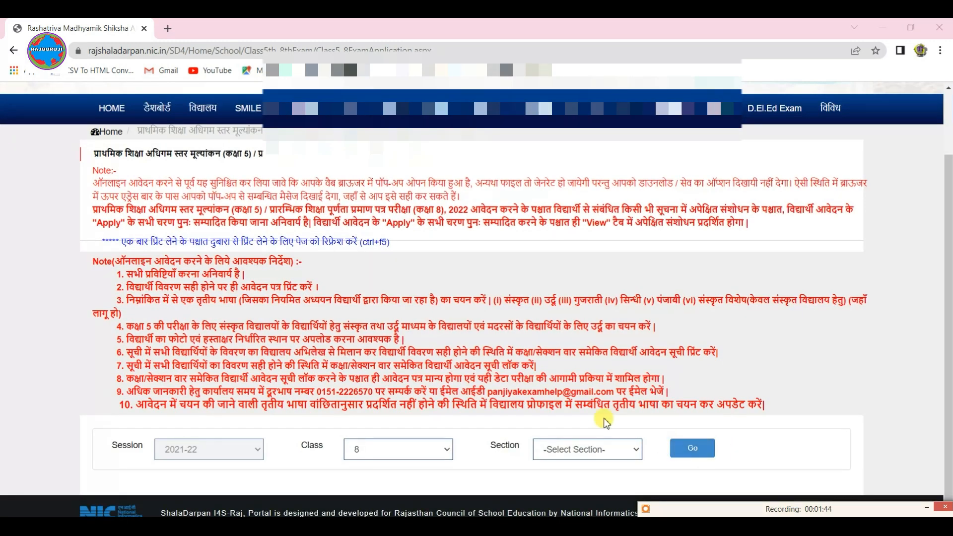
click(426, 459)
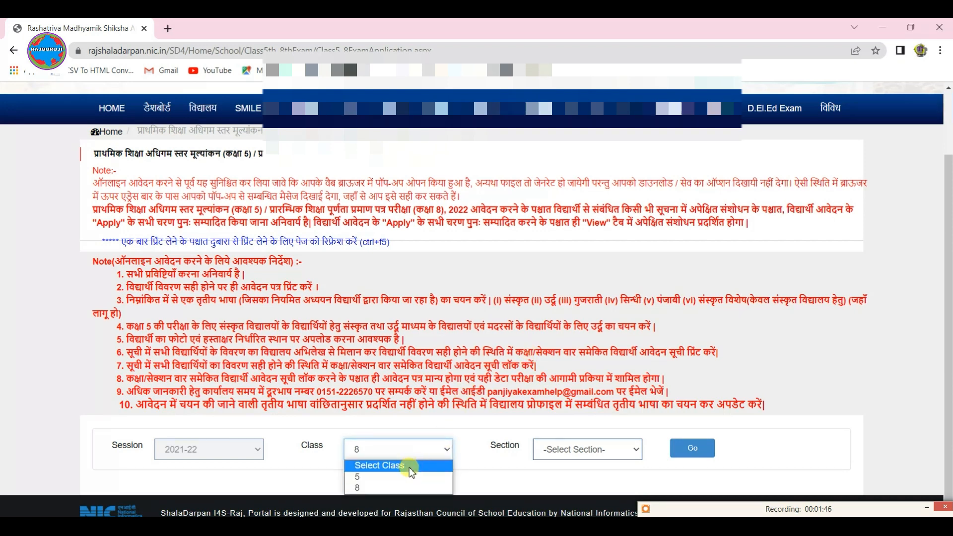
click(383, 476)
click(420, 453)
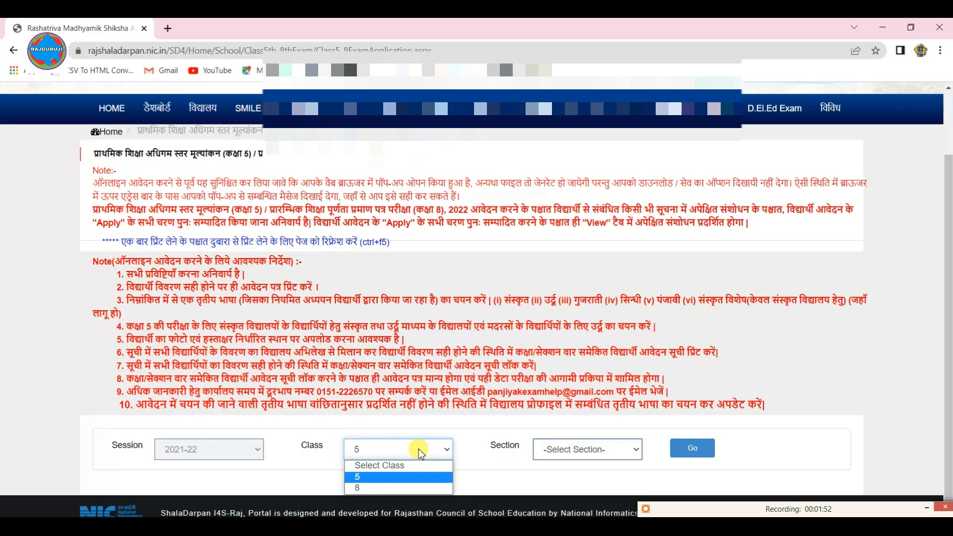
click(389, 477)
click(591, 445)
click(575, 477)
click(692, 448)
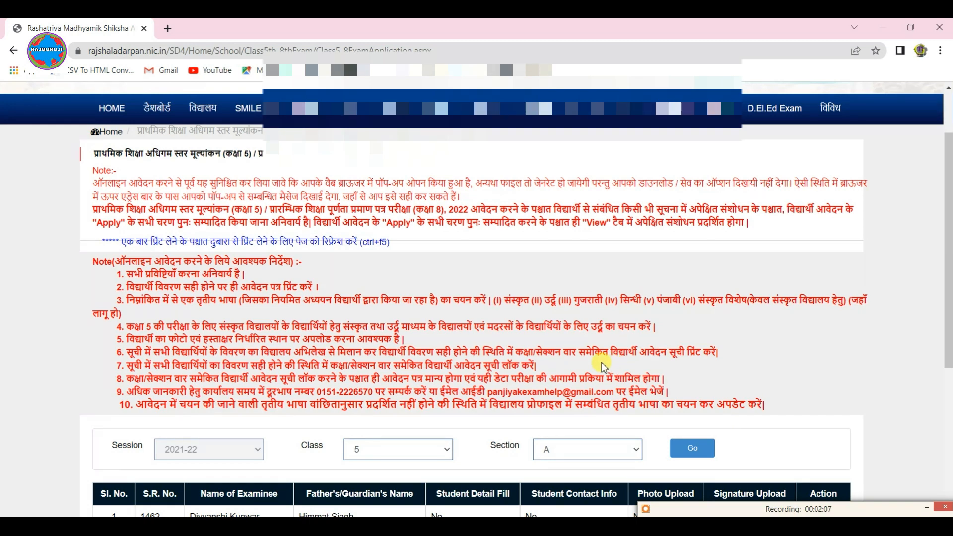
Step: Start the exam application for the first listed student and confirm the student's details
scroll(603, 367, down, 5)
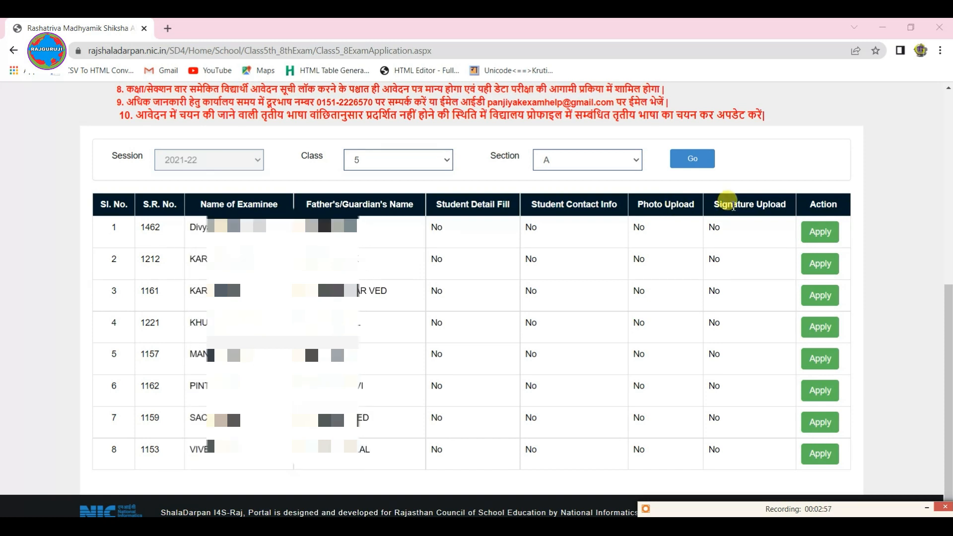
click(823, 235)
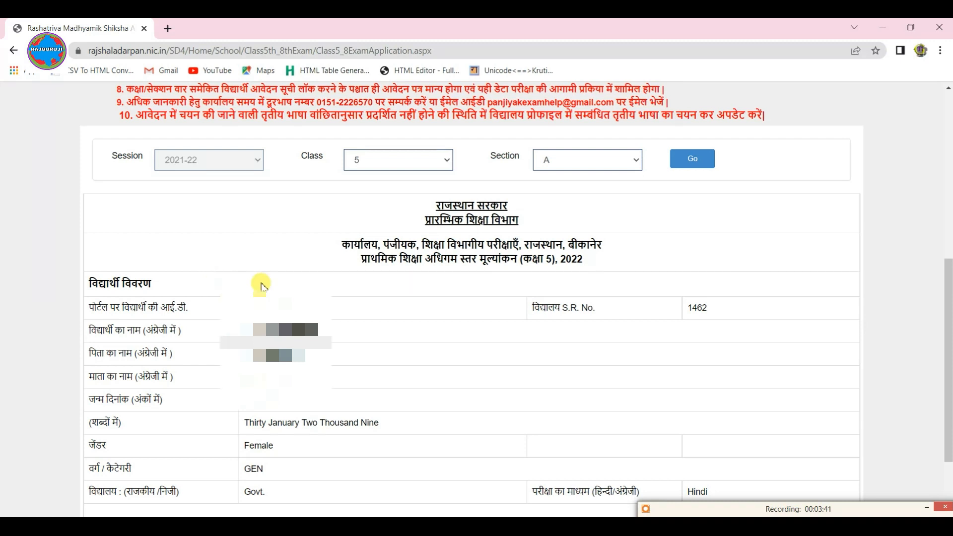
scroll(452, 228, down, 3)
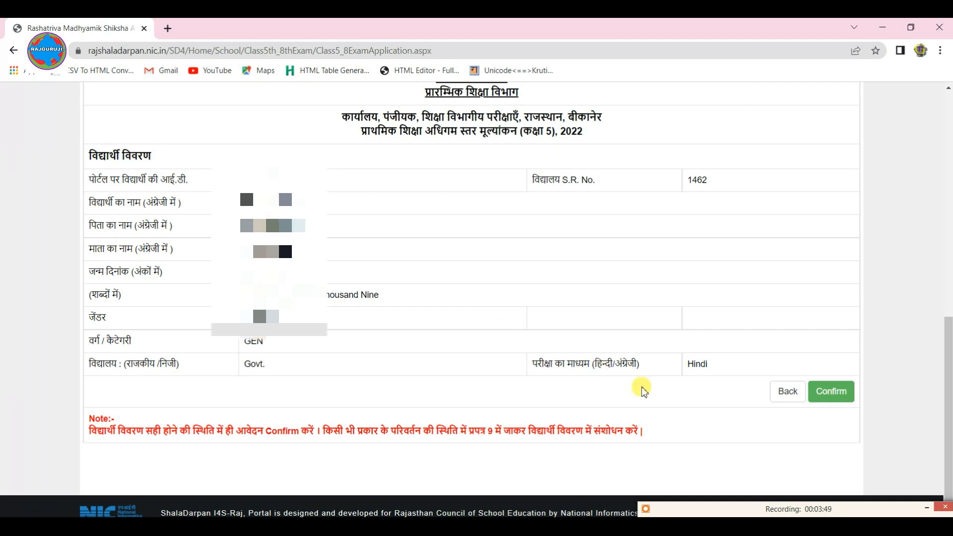
click(837, 402)
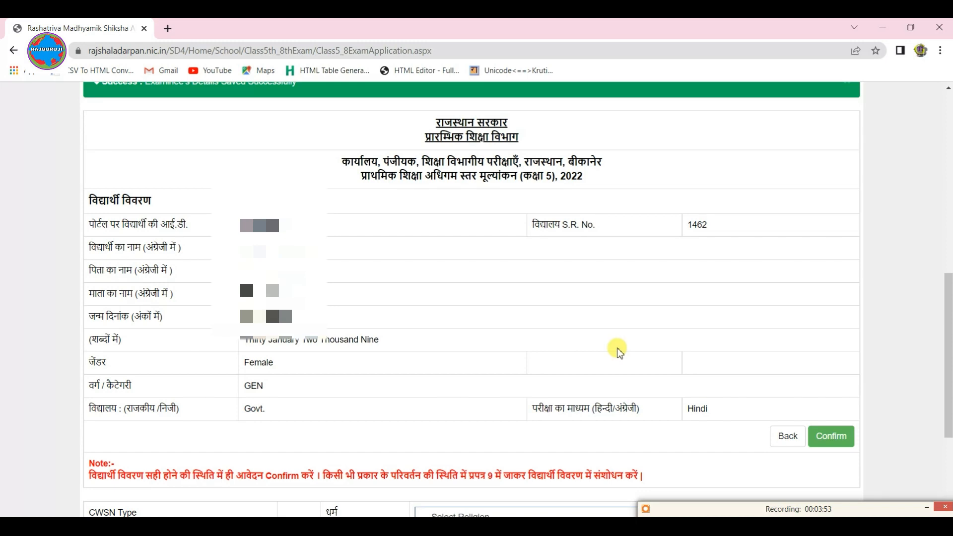
scroll(618, 349, up, 1)
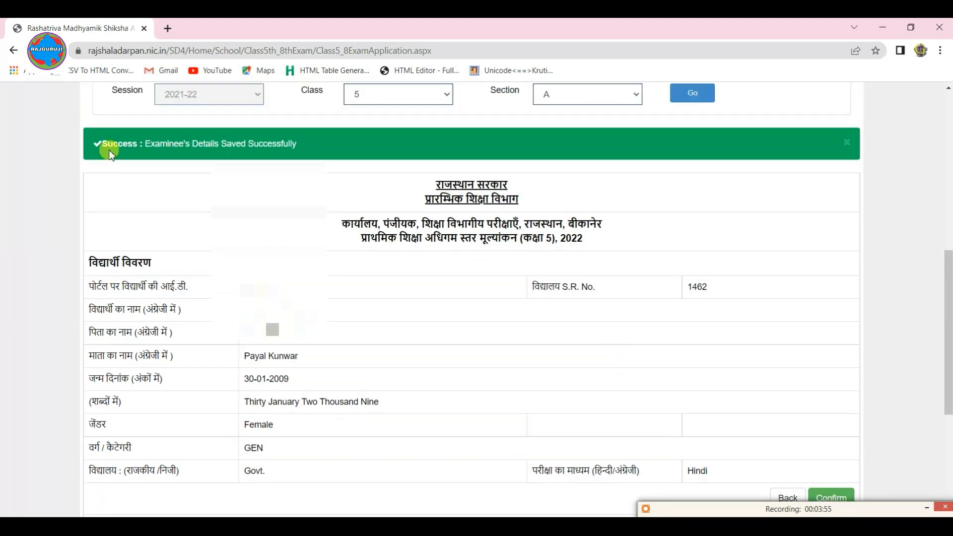
drag(101, 143, 335, 149)
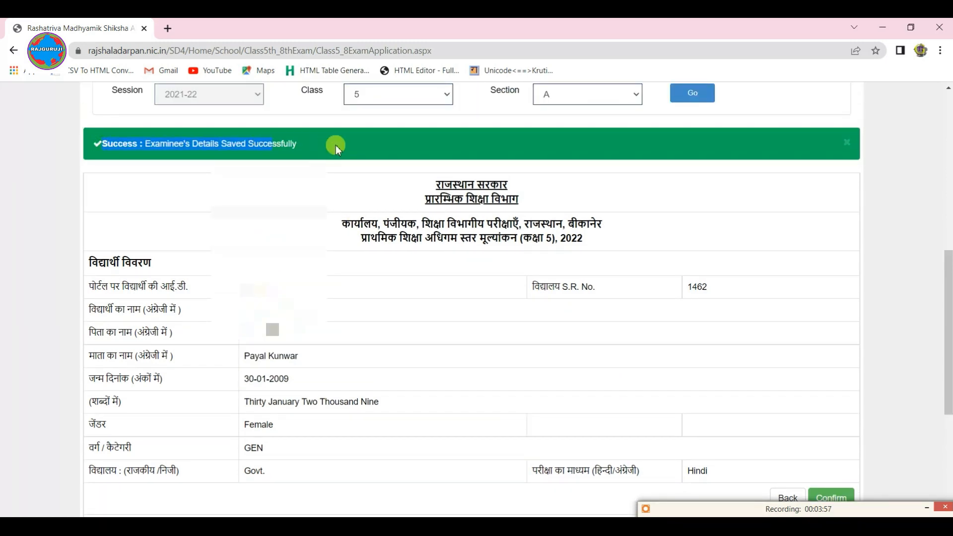
Step: Set the student's religion to Hindu, review the address field, and save the additional student details
scroll(236, 281, down, 5)
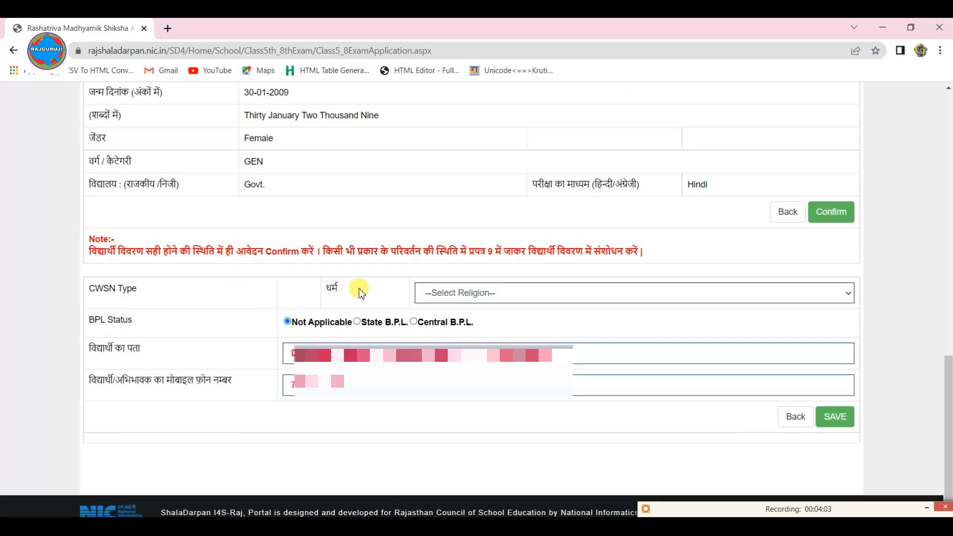
click(507, 292)
click(455, 321)
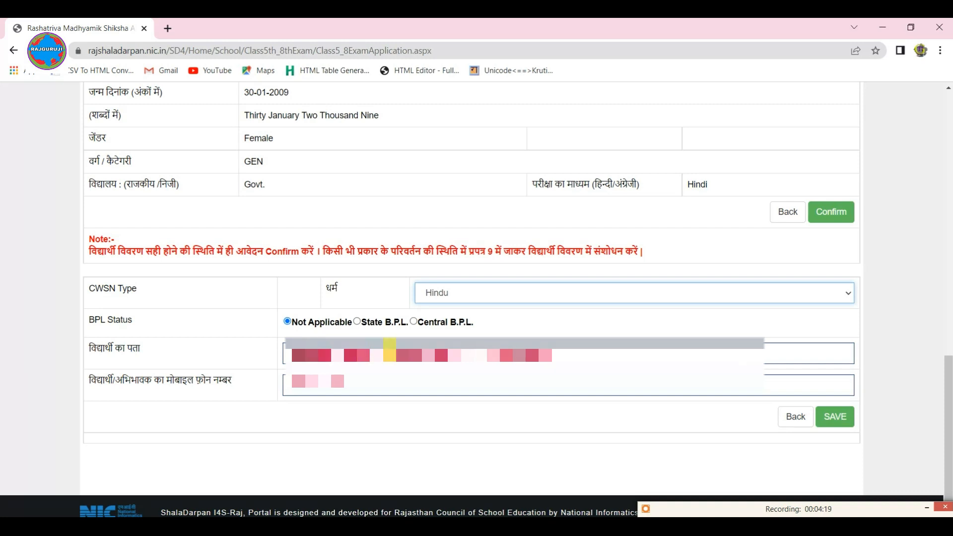
click(389, 352)
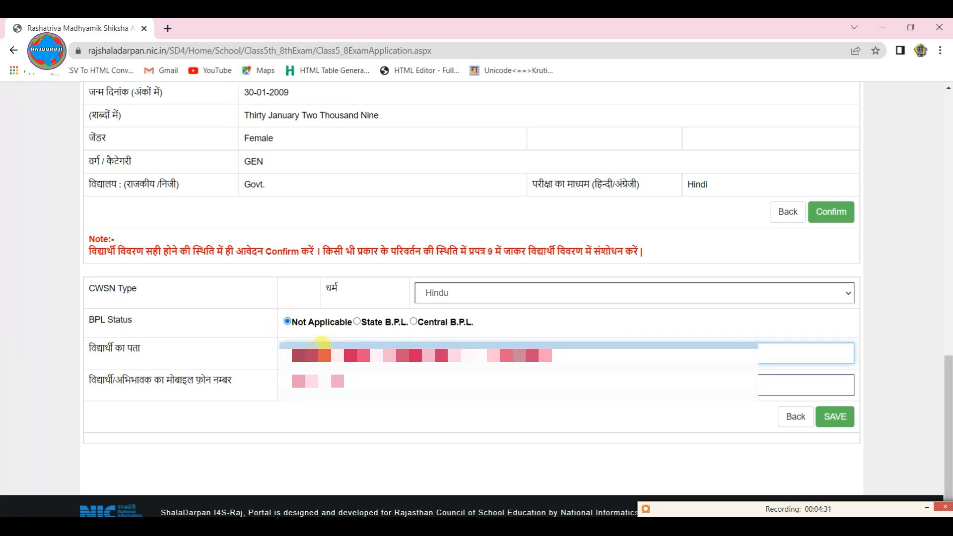
click(834, 420)
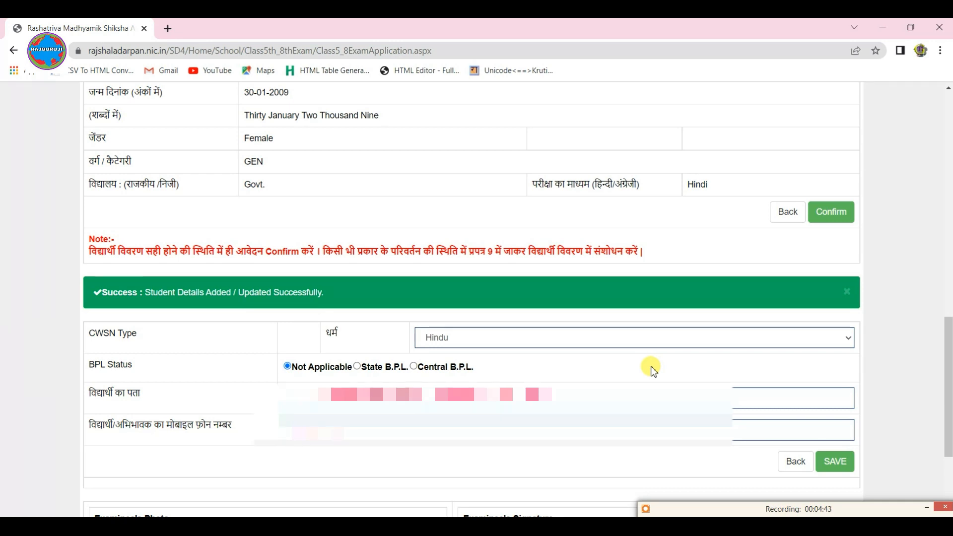
Step: Return to the student list to check the first student's photo and signature upload status, and reopen that application
scroll(646, 371, down, 4)
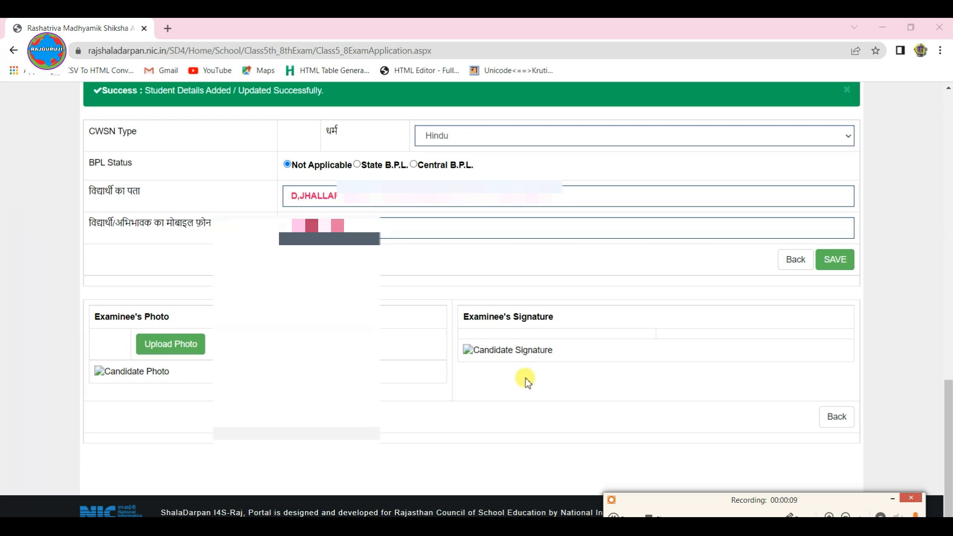
click(798, 260)
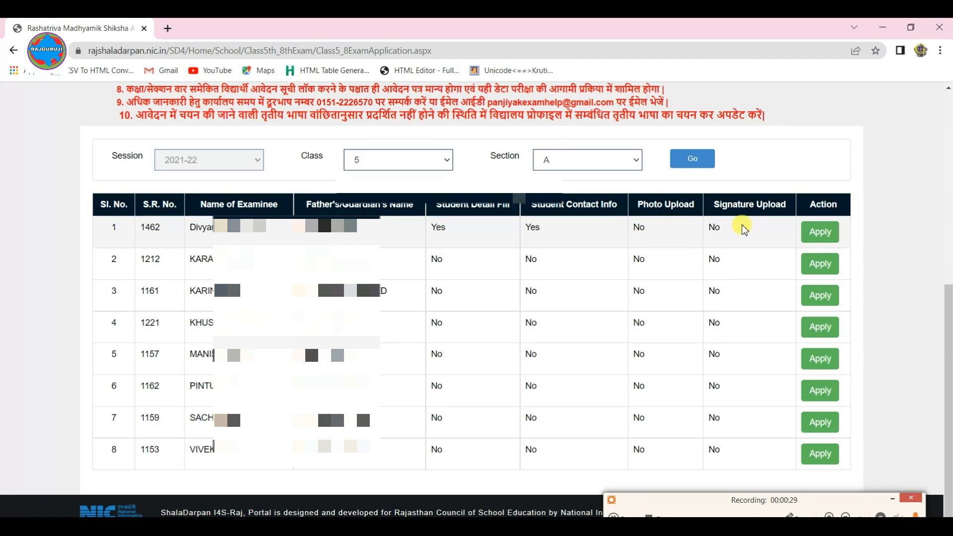
double_click(639, 228)
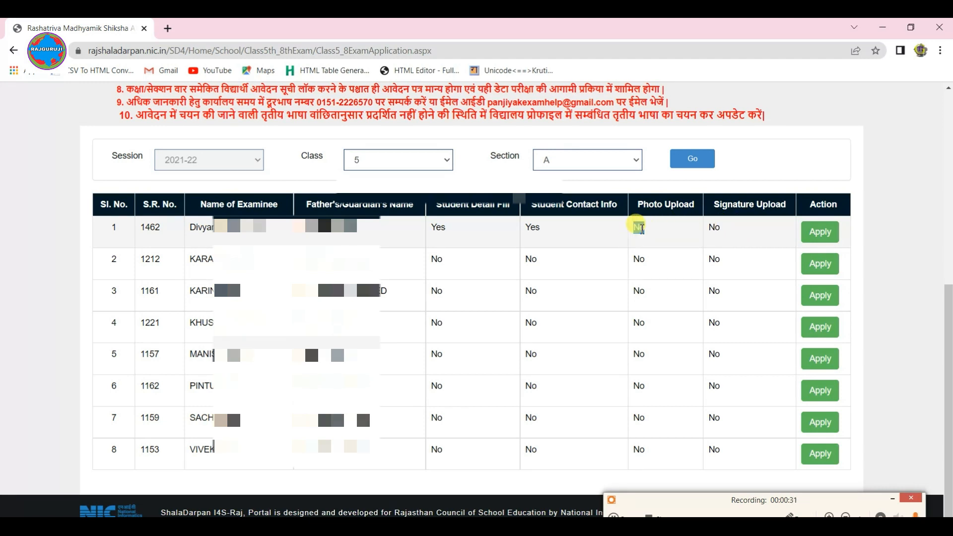
double_click(715, 228)
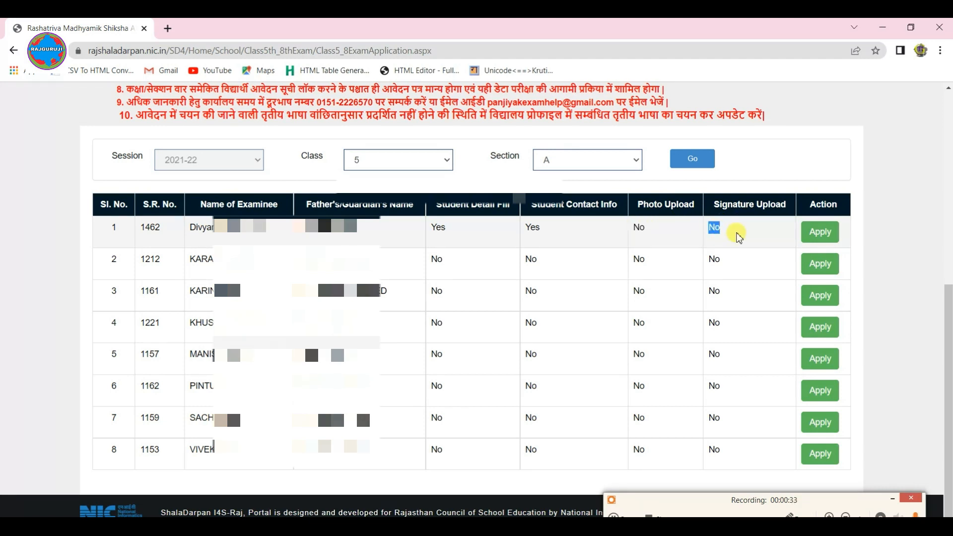
click(812, 238)
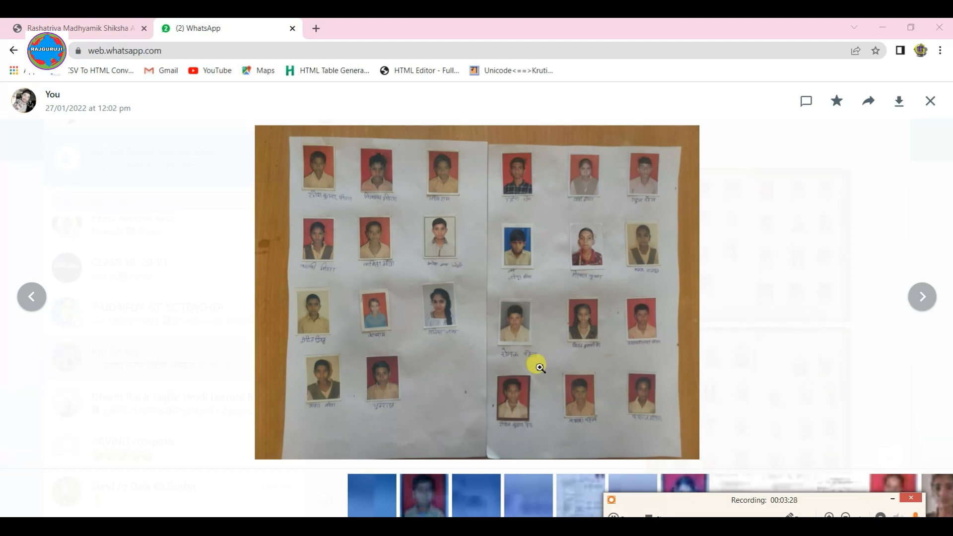
Step: Download the sheet of student photos from WhatsApp Web and show the downloaded file in its folder
click(898, 101)
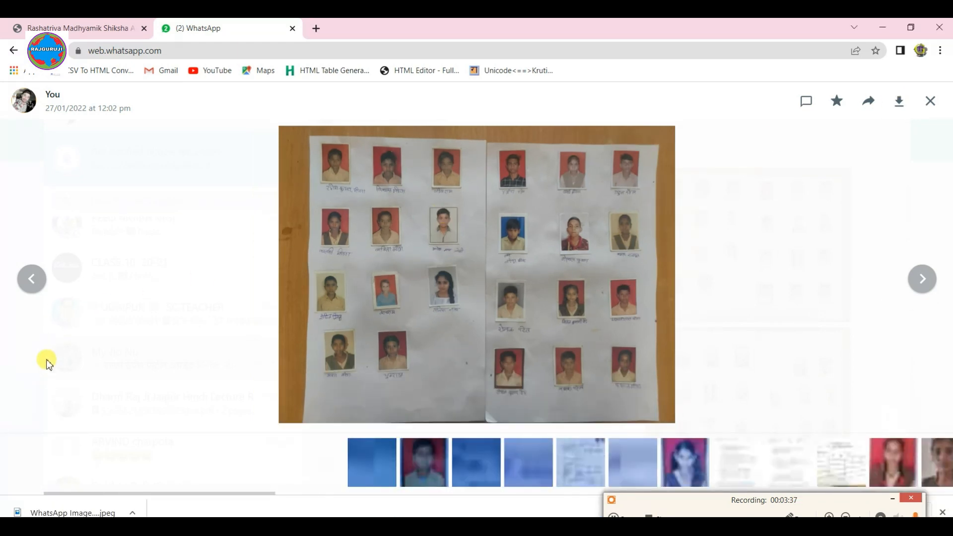
click(133, 513)
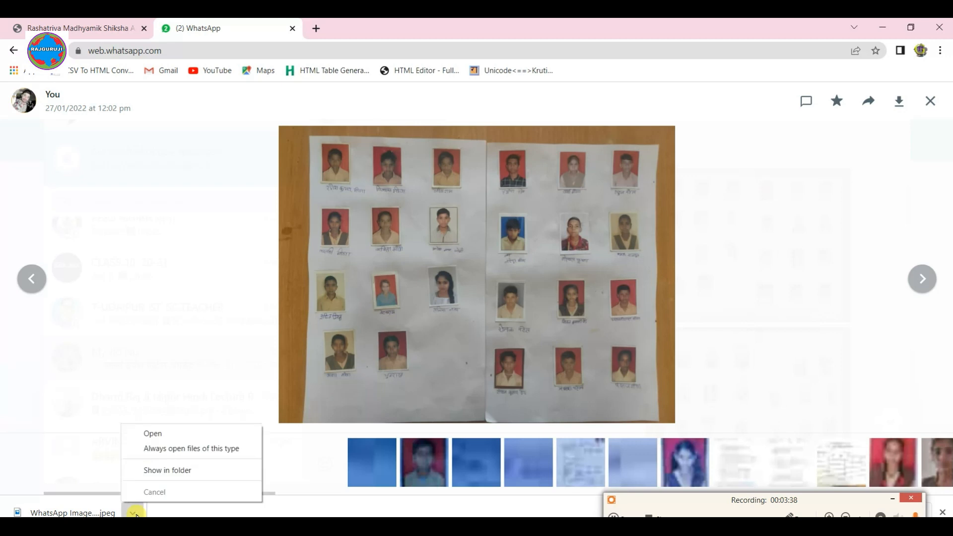
click(173, 476)
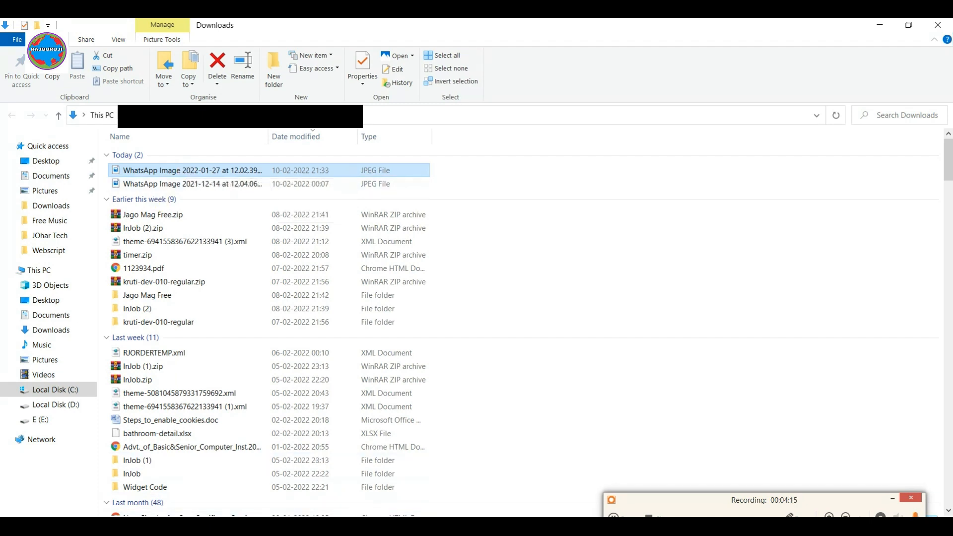
Step: Open the downloaded WhatsApp Image 2022-01-27 file for editing in Photos
click(361, 525)
right_click(213, 176)
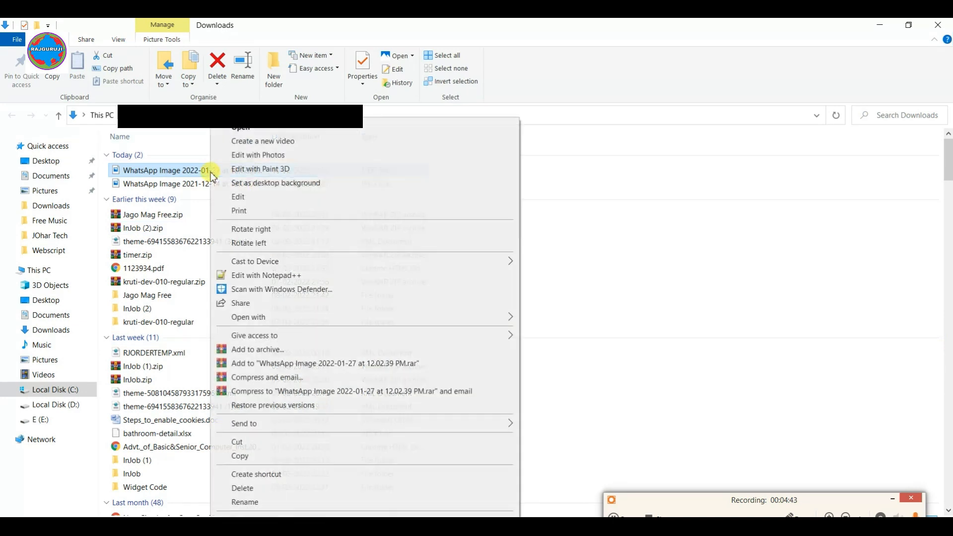
click(157, 172)
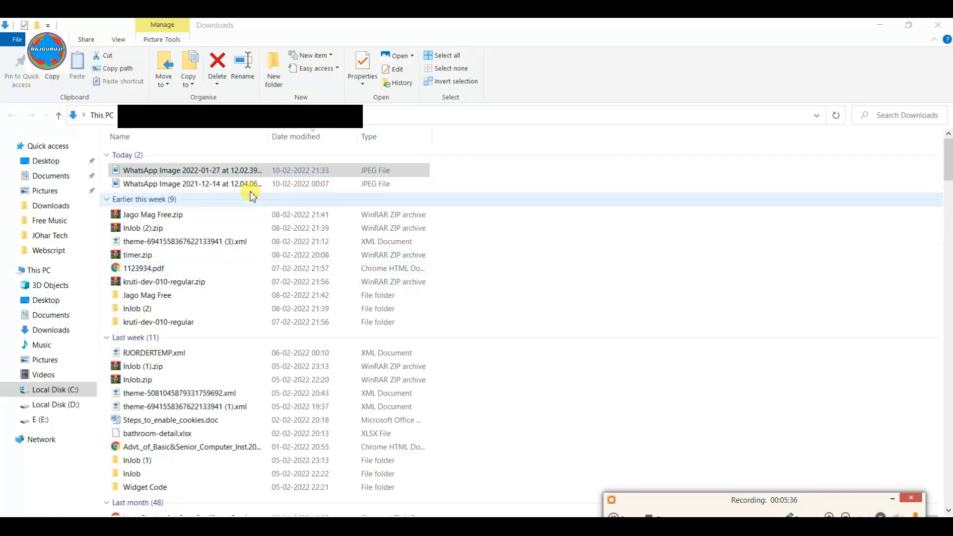
click(228, 171)
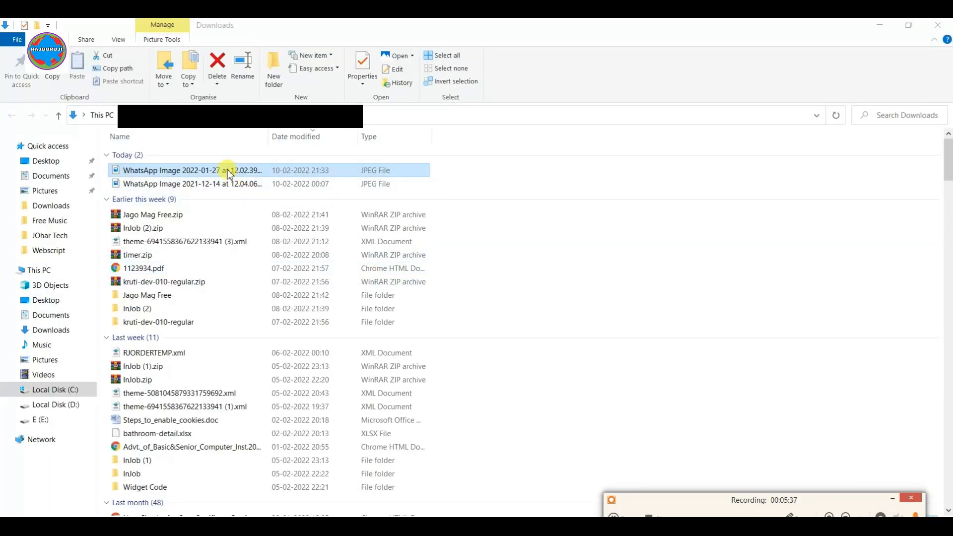
right_click(230, 174)
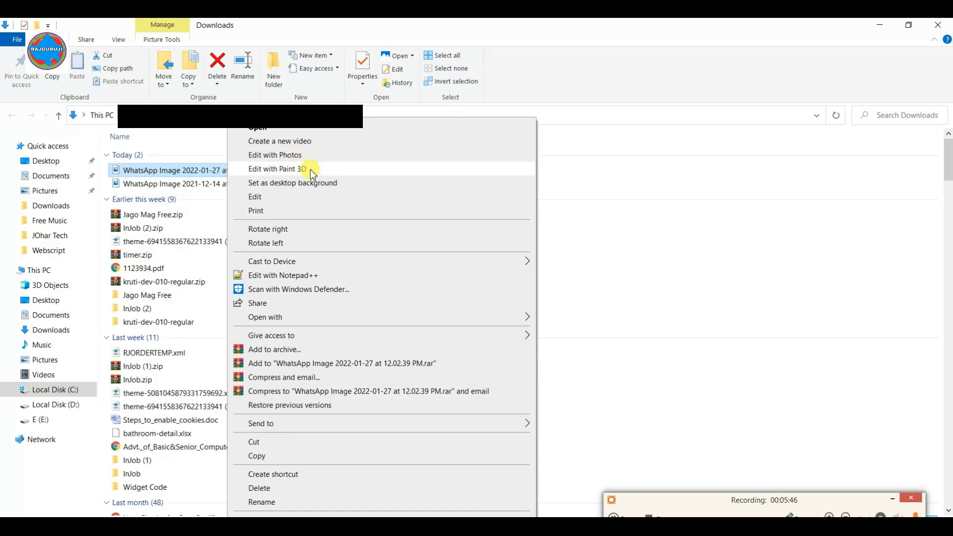
click(281, 156)
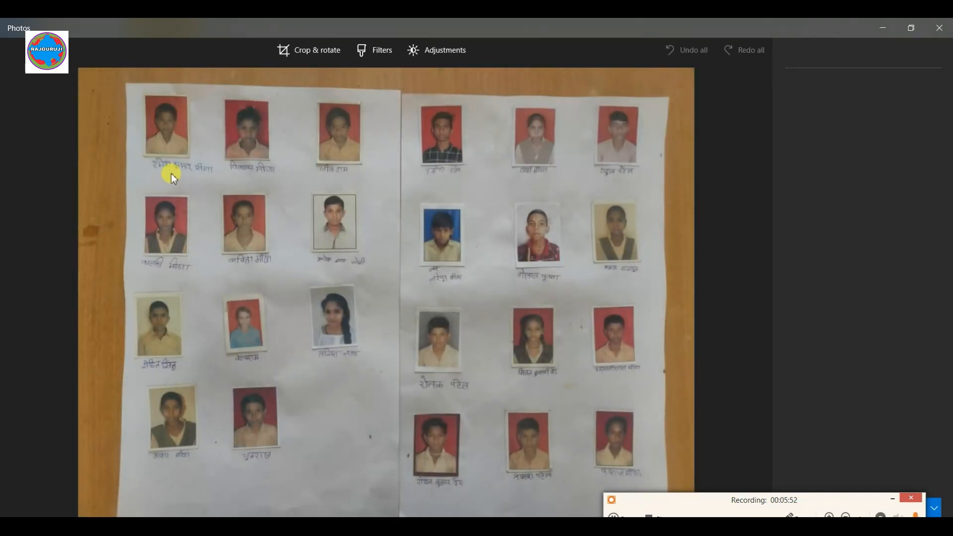
Step: Crop the image to the first student's photo in the upper-left corner of the photo sheet
click(295, 52)
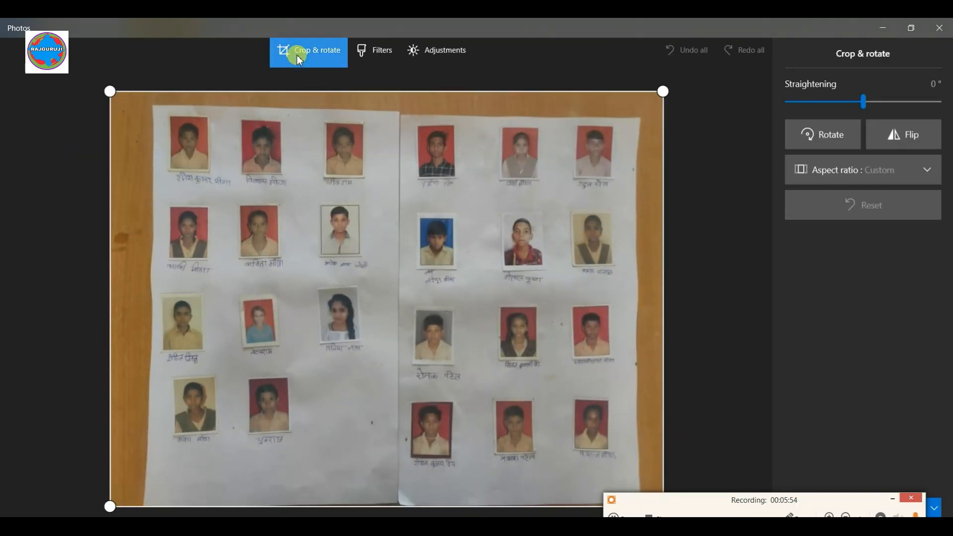
drag(108, 90, 171, 118)
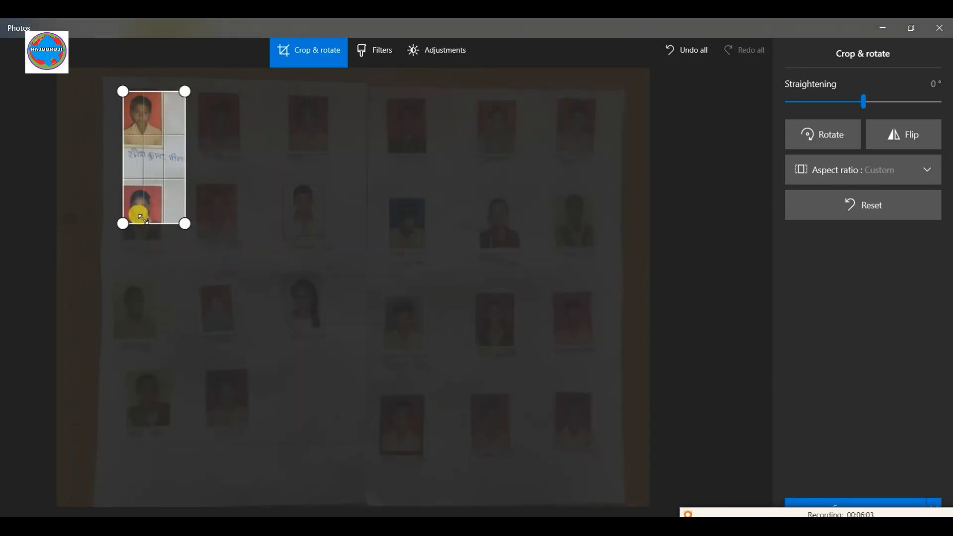
drag(136, 209, 127, 141)
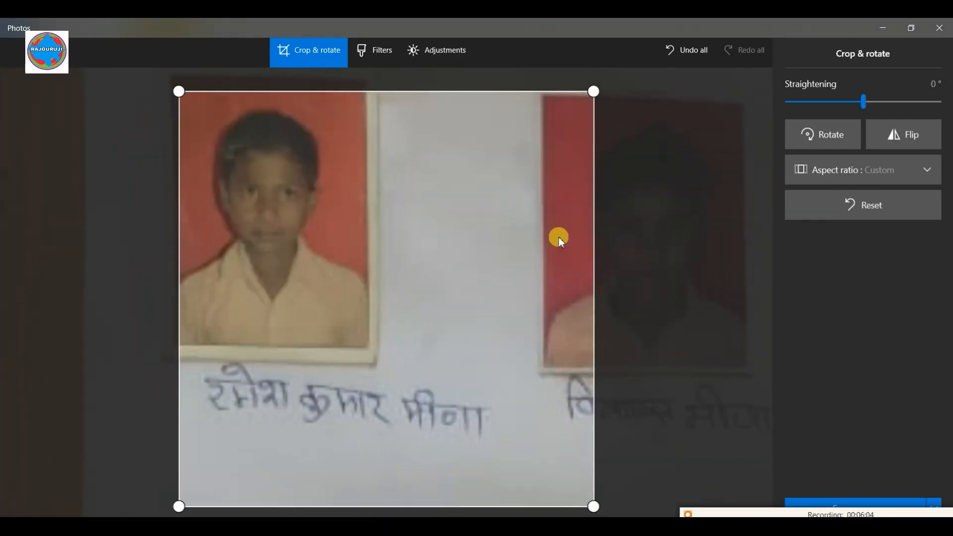
drag(591, 503, 374, 345)
drag(543, 505, 491, 466)
drag(492, 465, 476, 434)
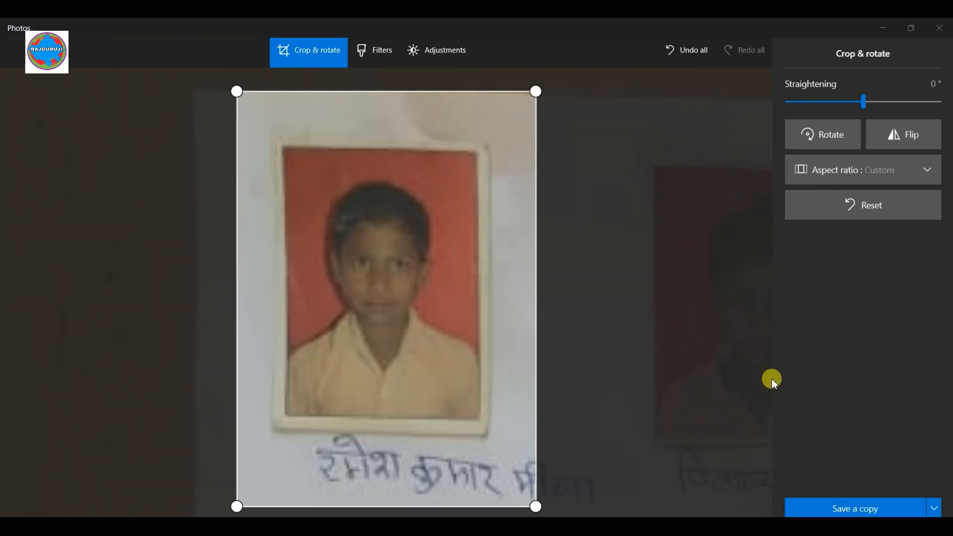
Step: Start saving a copy of the cropped photo and create and open a folder named "Class th Photo" on the Desktop
click(850, 508)
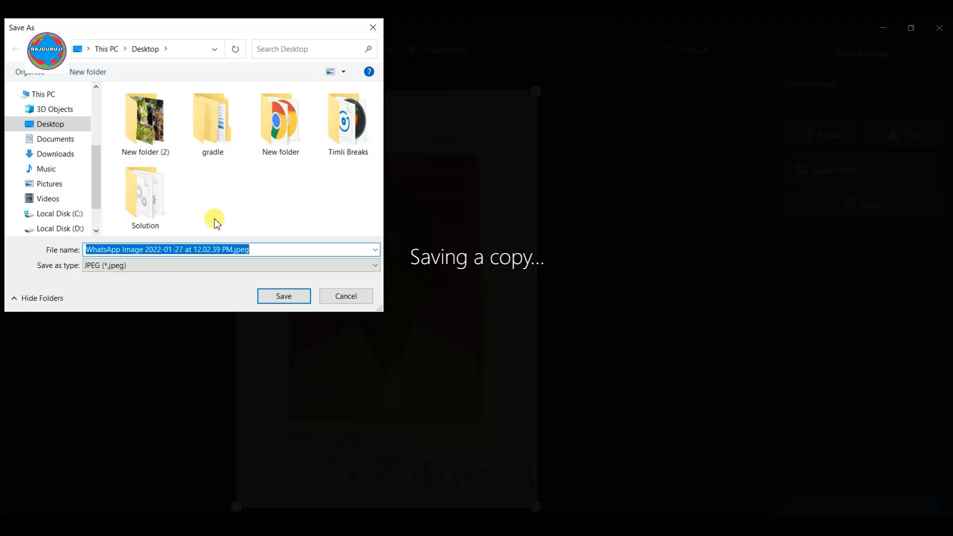
right_click(217, 197)
mouse_move(251, 315)
click(353, 319)
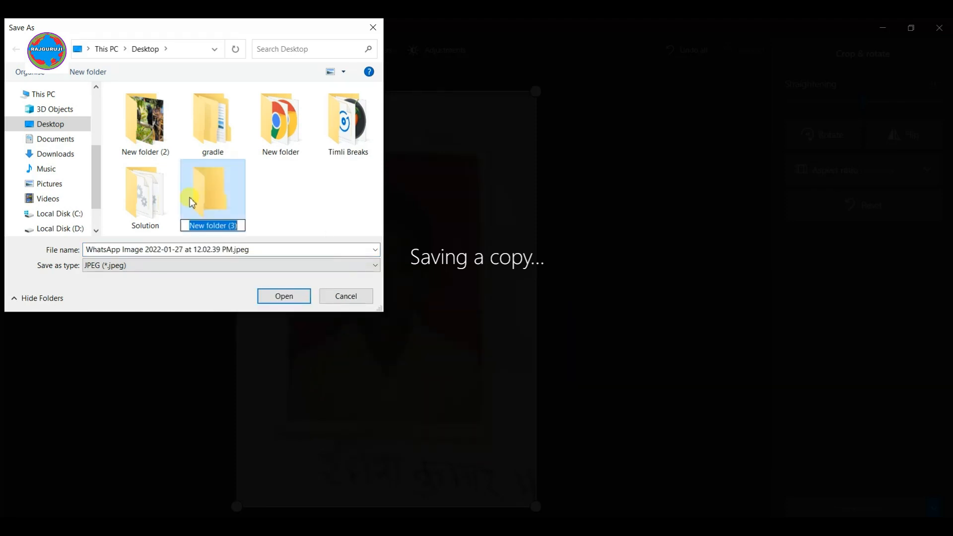
text(Class  th)
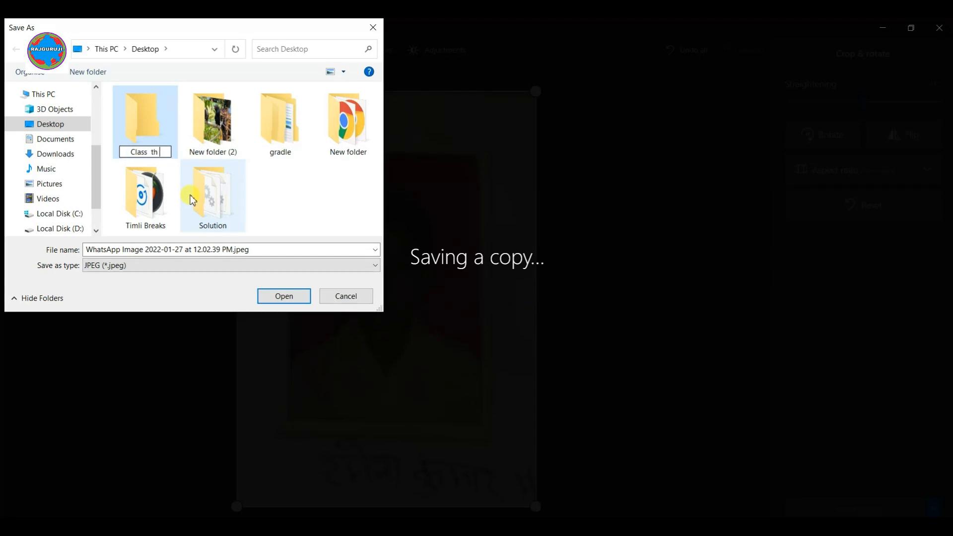
text( Photo)
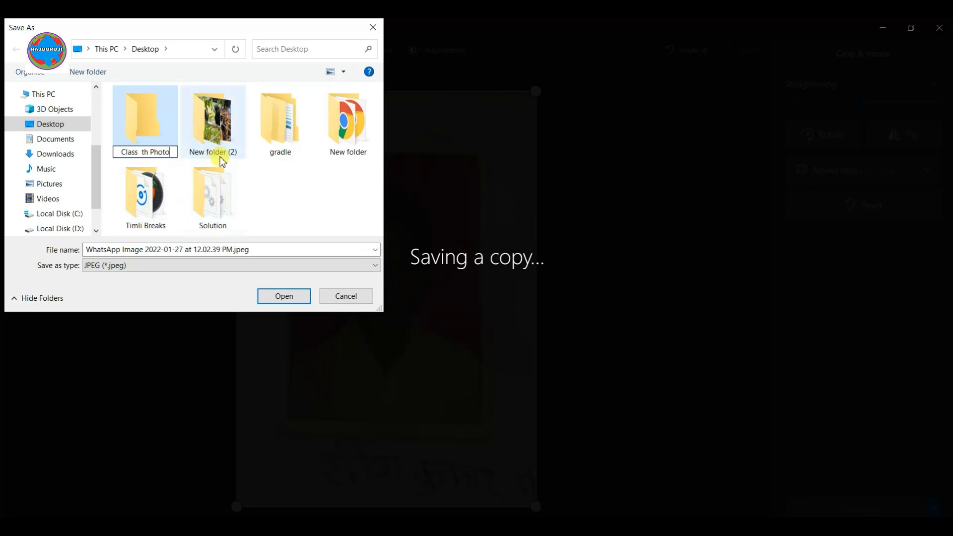
click(142, 129)
double_click(142, 130)
Step: Save the cropped photo as a JPEG in the Class th Photo folder, named with the student's first name followed by P
click(206, 249)
click(206, 250)
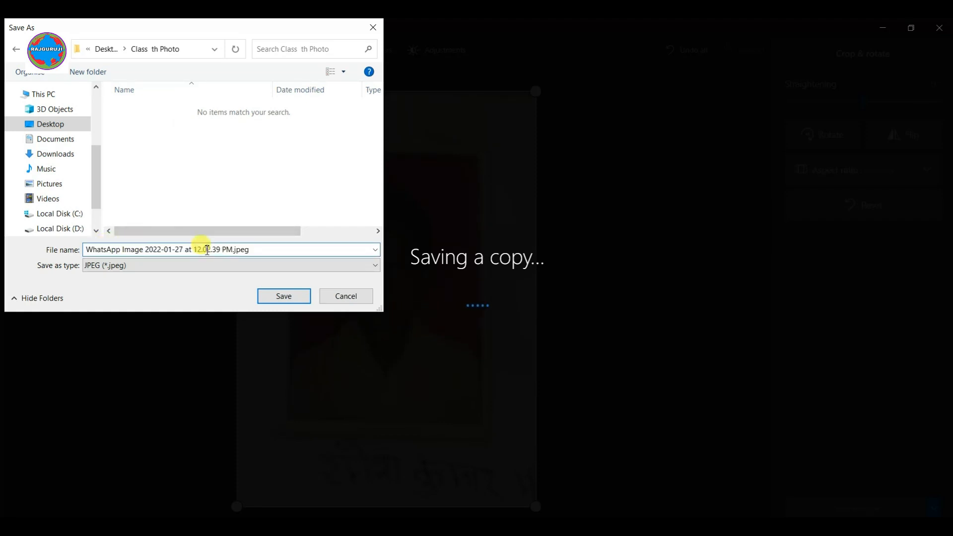
double_click(103, 249)
key(ctrl+a)
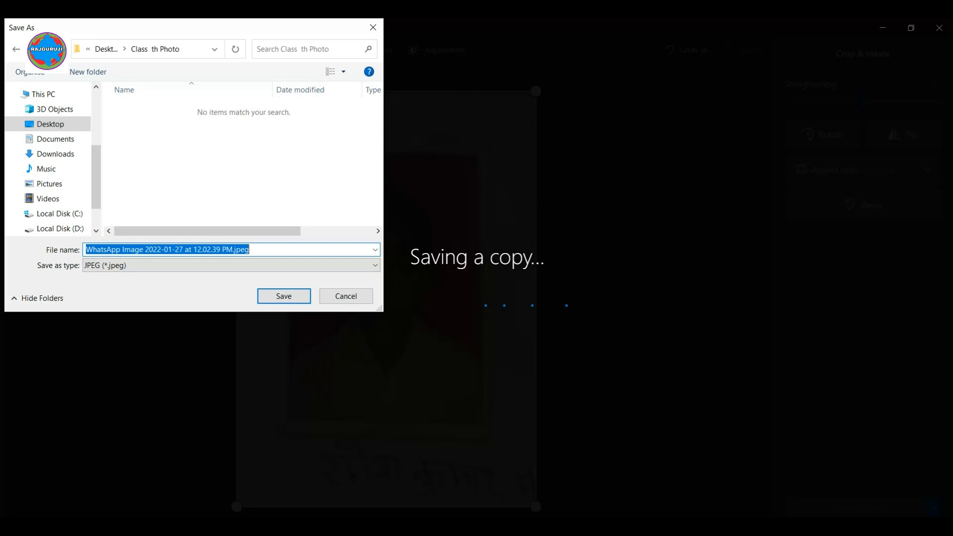
text(Ramesh )
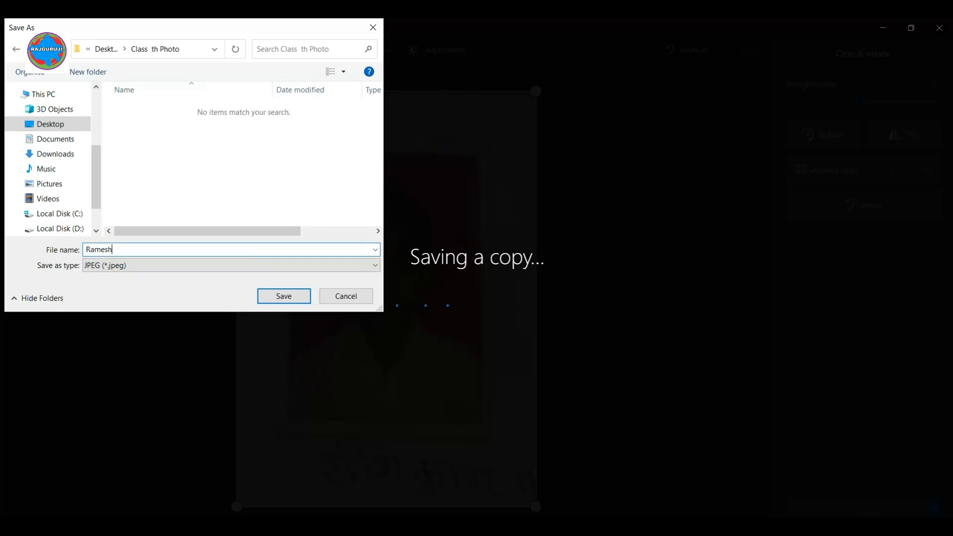
text(P)
click(276, 298)
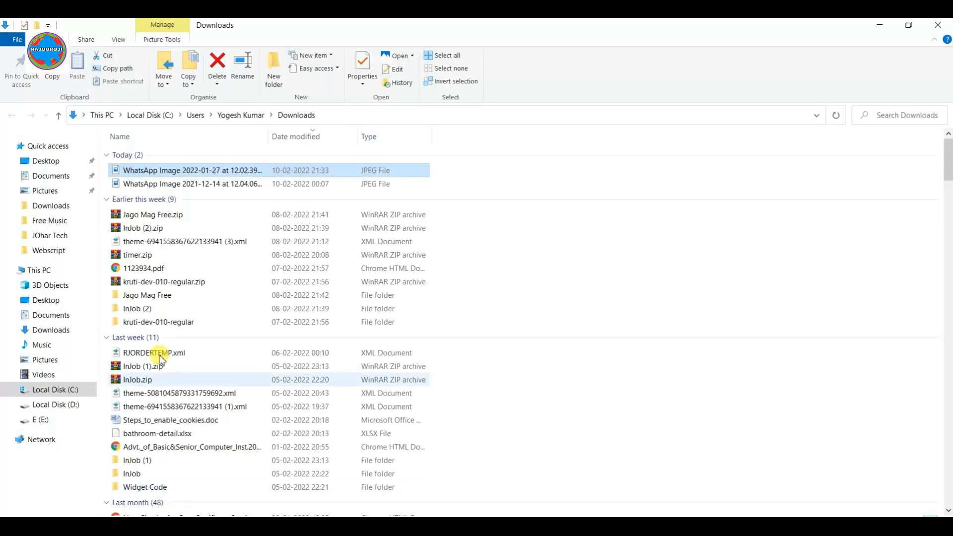
Step: Reopen the WhatsApp Image 2022-01-27 file for editing in Photos and crop it around the first student's handwritten signature
right_click(189, 170)
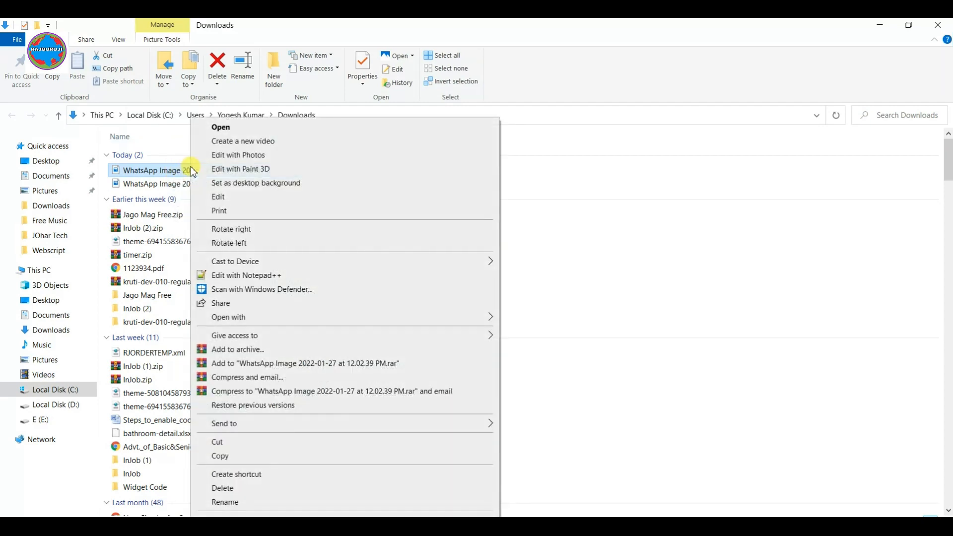
click(238, 158)
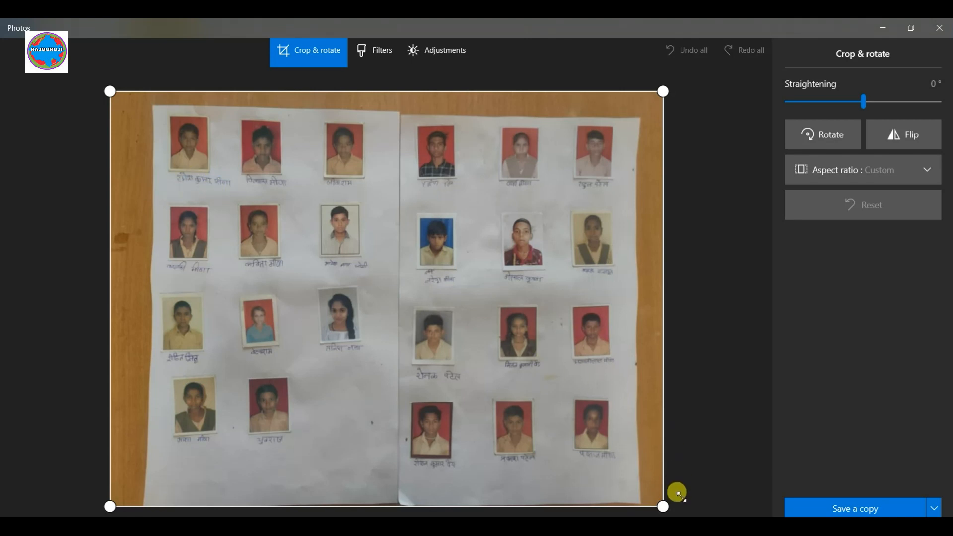
drag(663, 506, 241, 198)
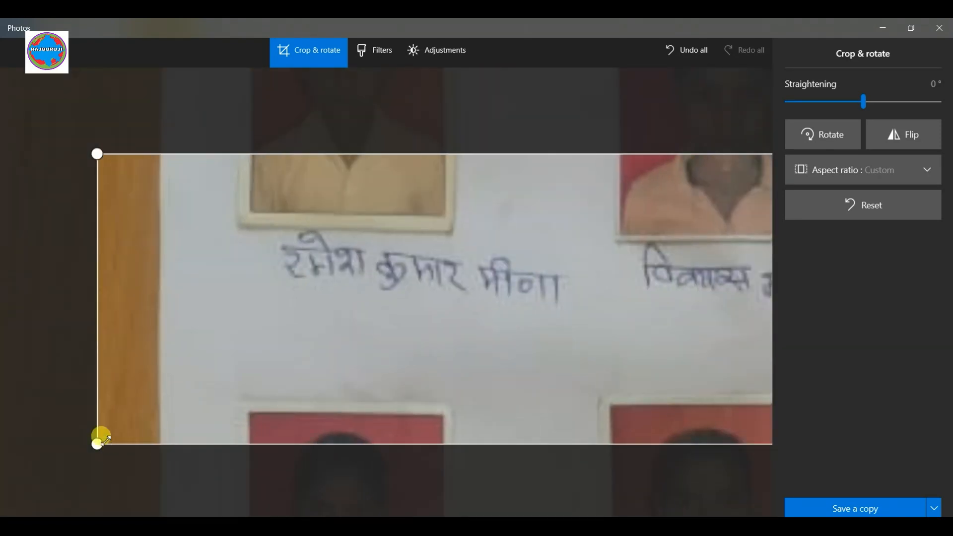
drag(101, 441, 101, 337)
drag(748, 219, 749, 189)
mouse_move(23, 317)
mouse_down()
mouse_move(159, 317)
mouse_move(23, 315)
mouse_up()
drag(746, 306, 630, 314)
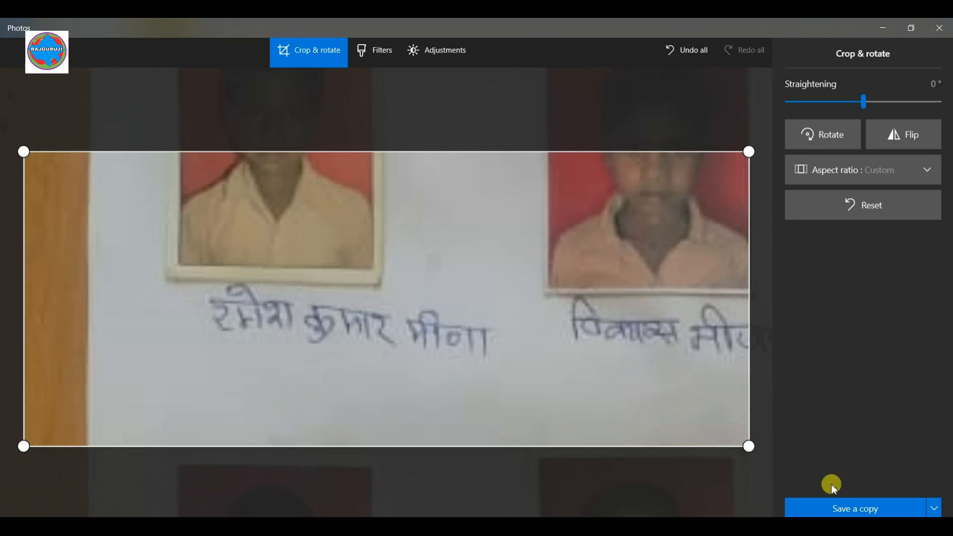
Step: Save a copy of the signature crop in the Class th Photo folder, named with the student's first name followed by S
click(847, 508)
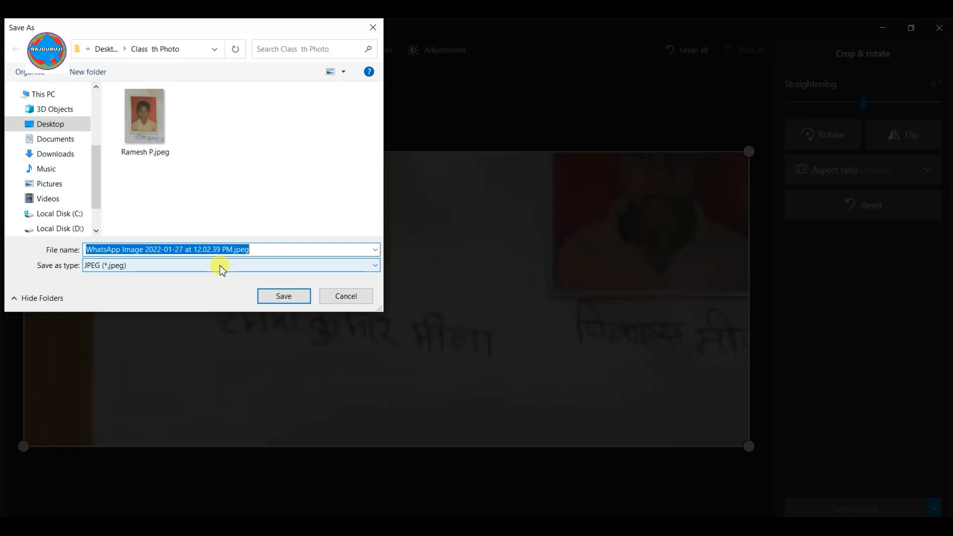
text(ramesh )
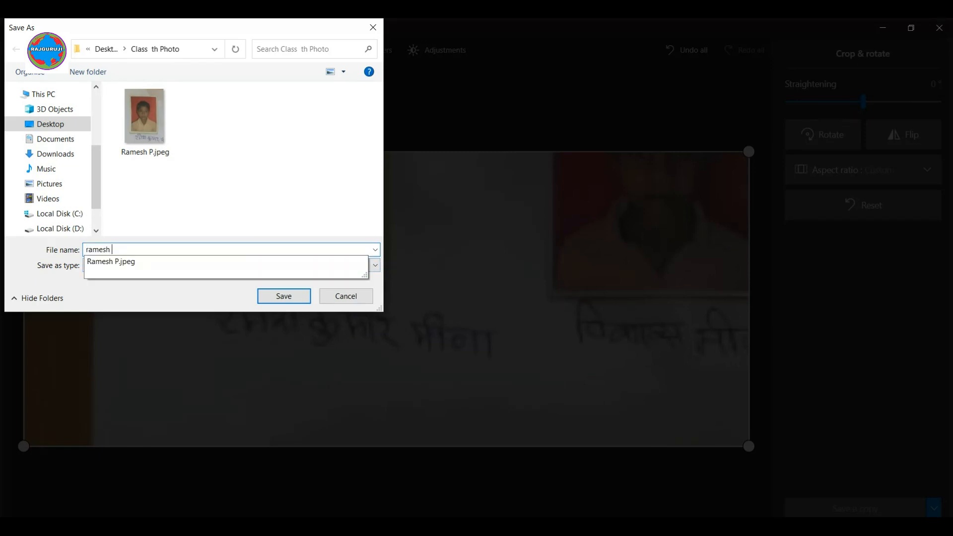
text(S)
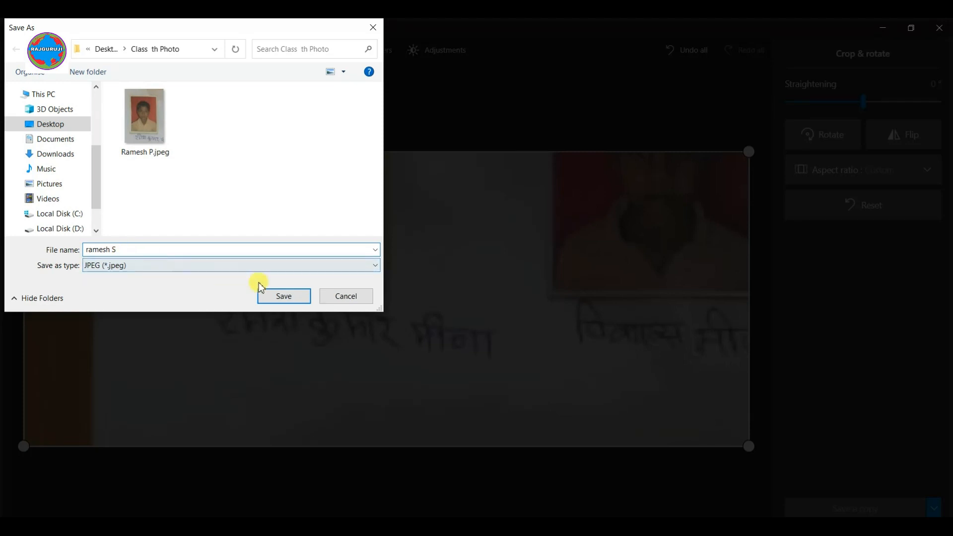
click(276, 297)
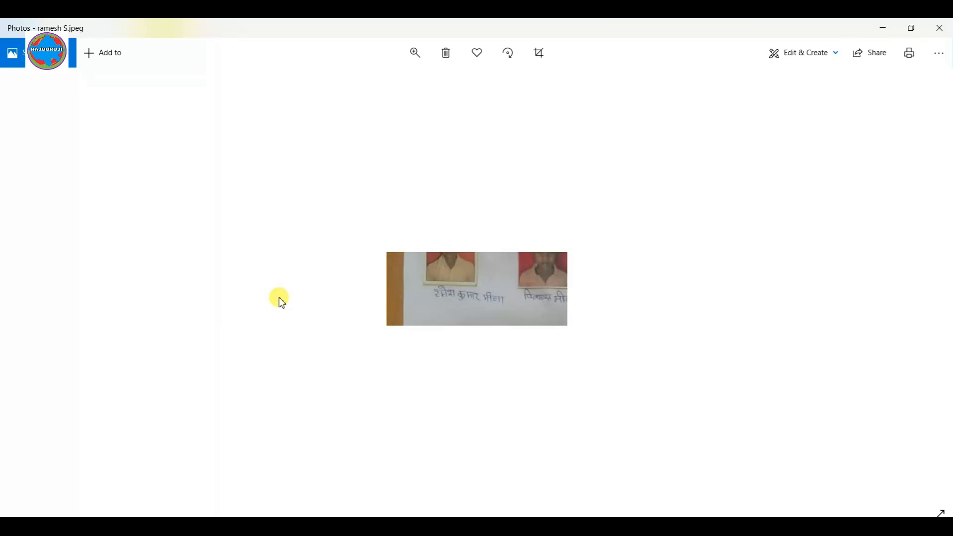
Step: Switch to the Shala Darpan exam application in Chrome and open the upload dialog for the Examinee's Photo
click(328, 526)
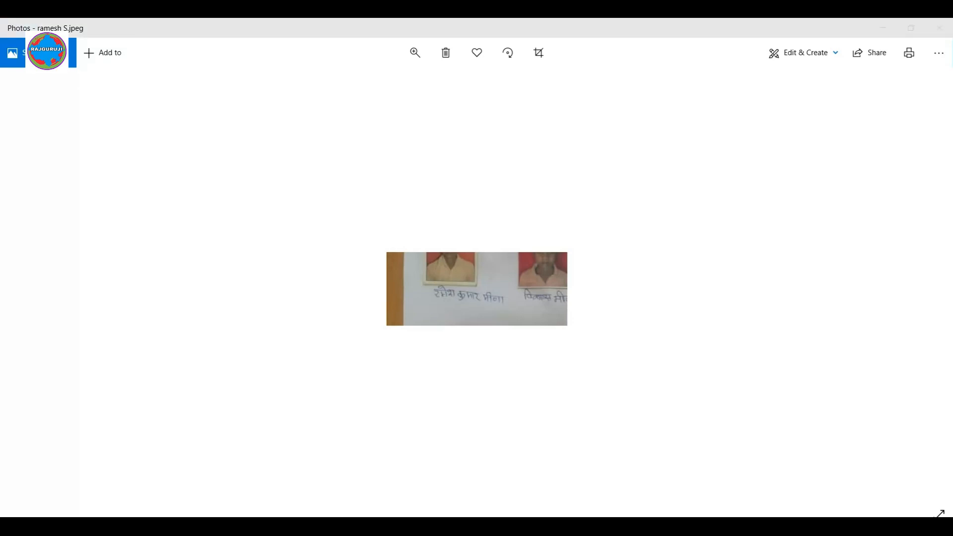
drag(164, 525, 59, 528)
click(382, 526)
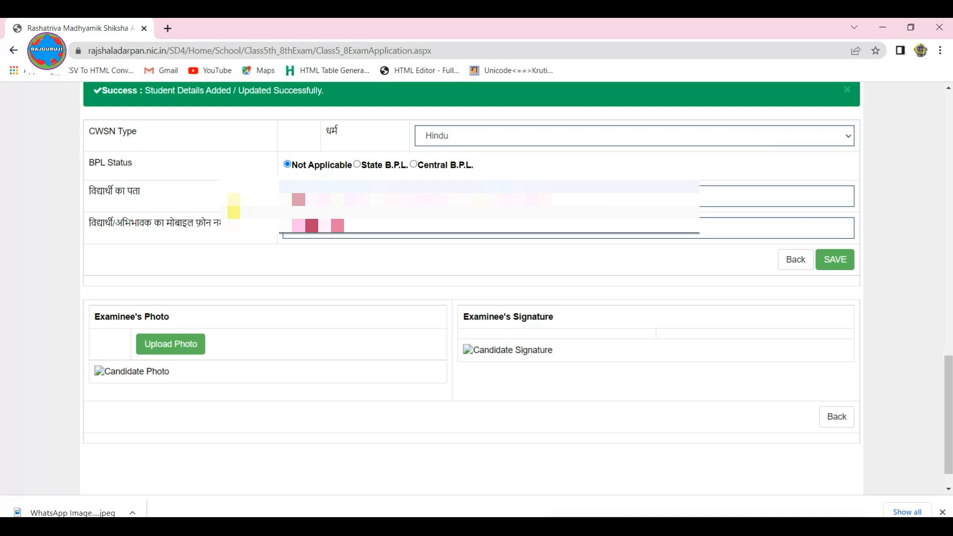
click(178, 346)
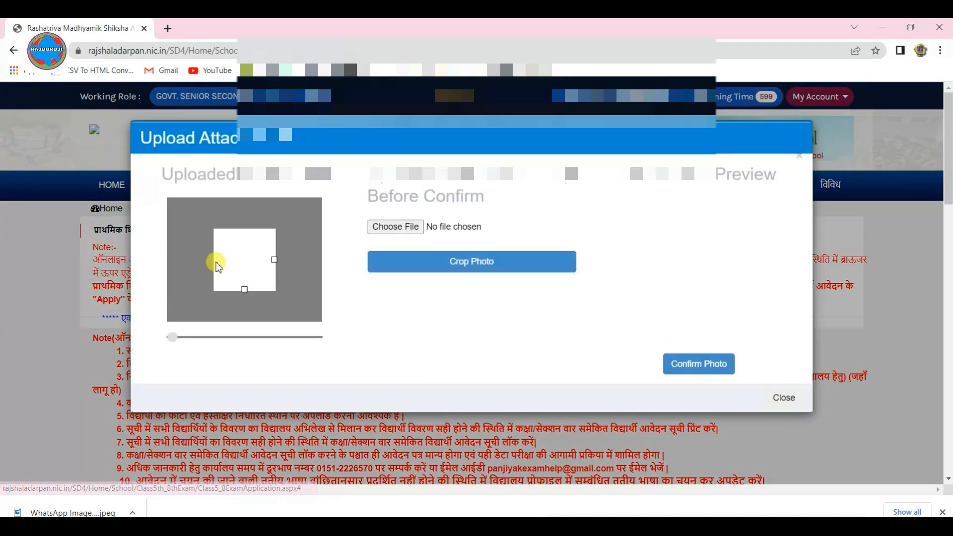
Step: Load the student's photo file ending in P from the Class th Photo folder on the Desktop
click(406, 240)
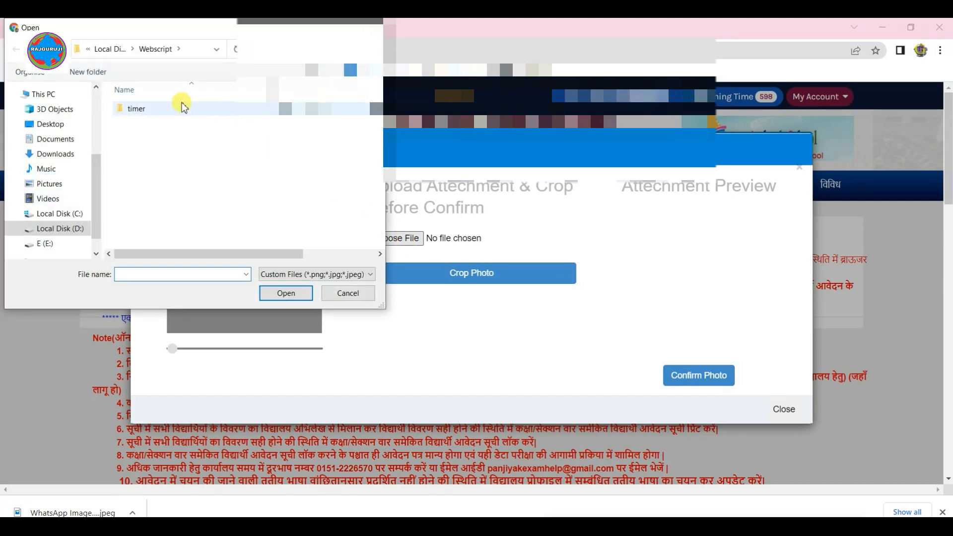
click(41, 125)
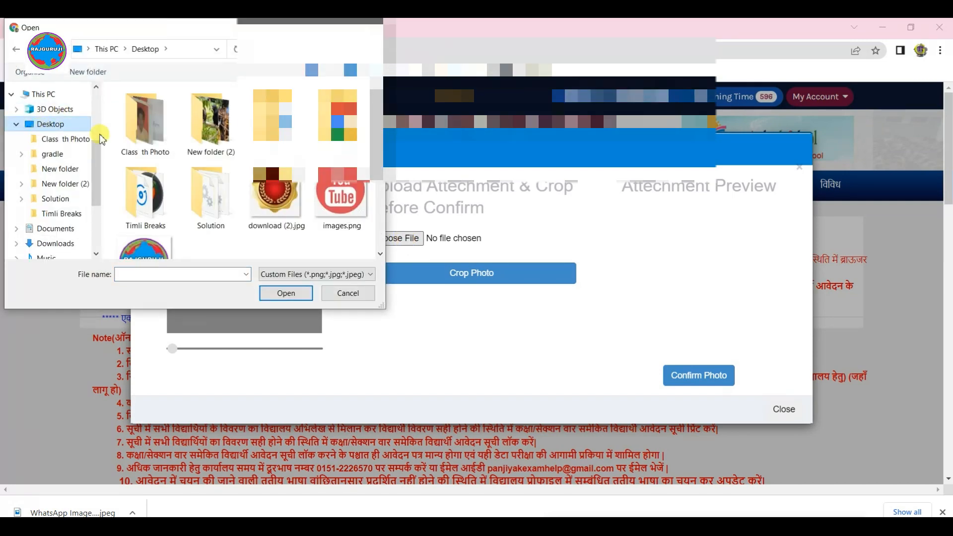
double_click(149, 129)
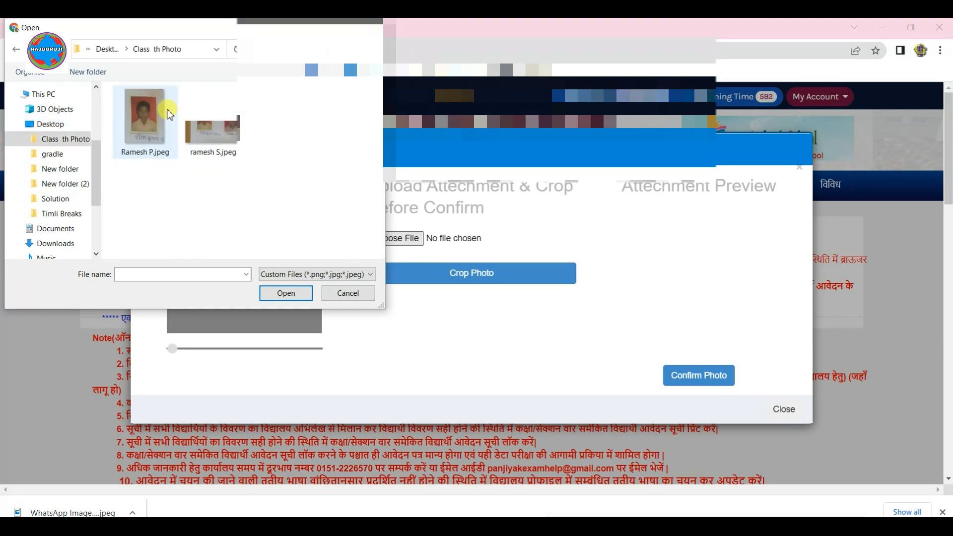
click(138, 118)
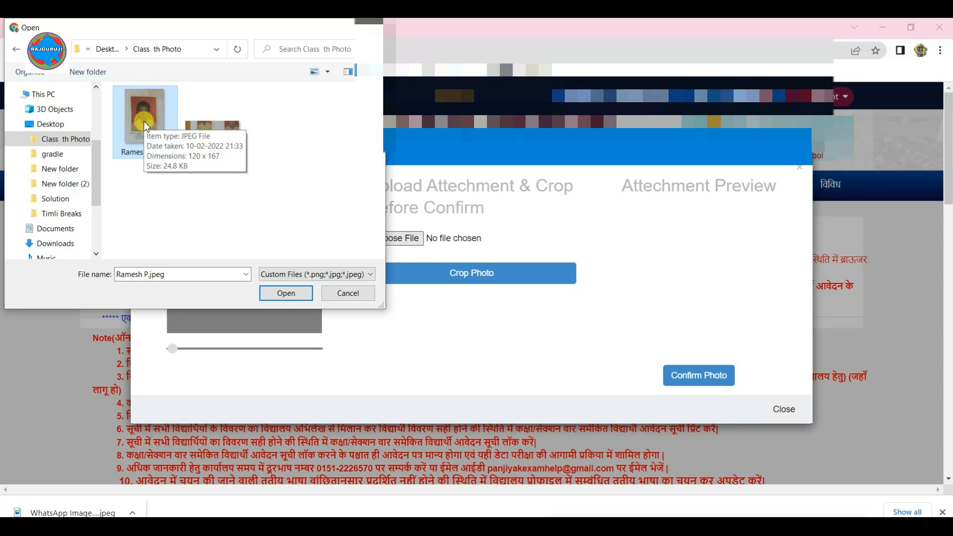
click(276, 291)
click(272, 294)
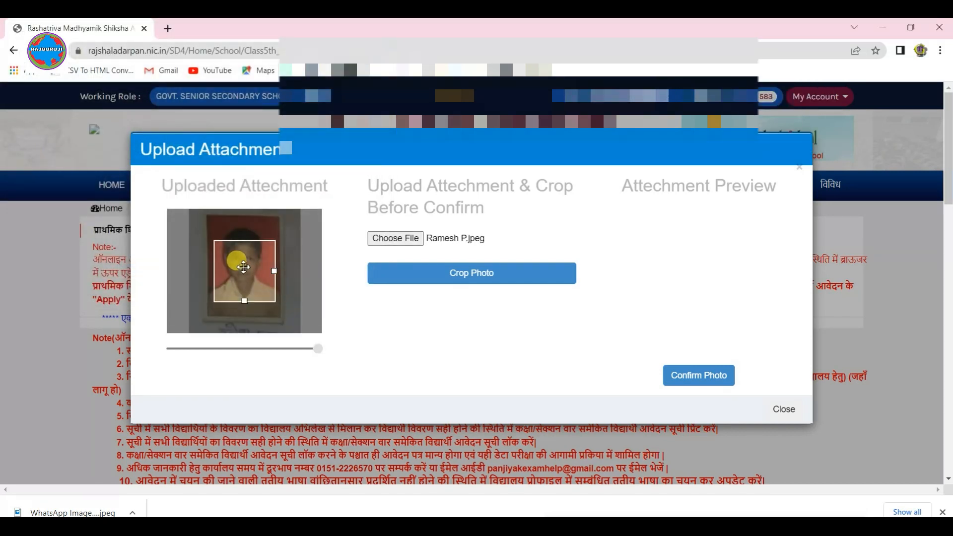
Step: Fit the crop frame to the student's portrait, crop the photo and confirm its upload
drag(244, 268, 243, 327)
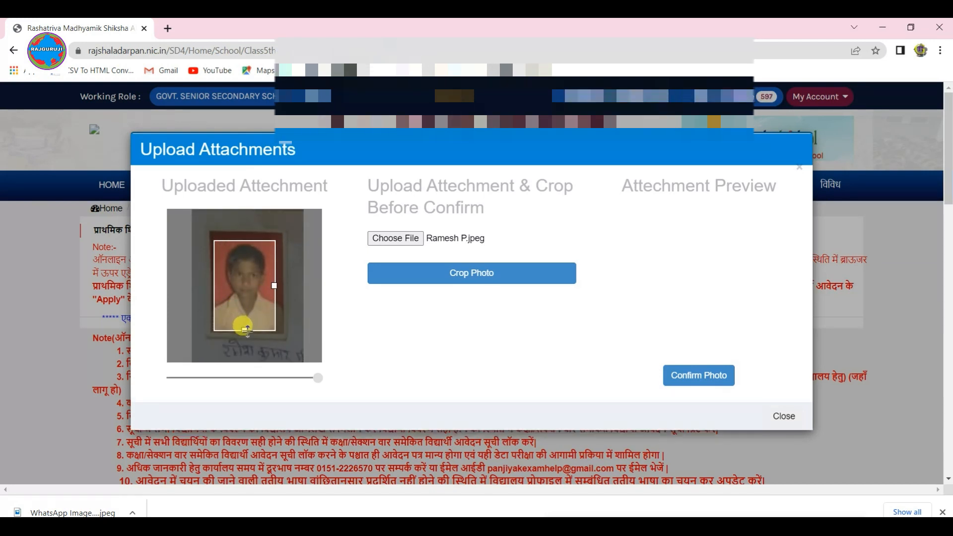
mouse_move(265, 288)
mouse_down()
mouse_move(251, 283)
mouse_move(272, 286)
mouse_up()
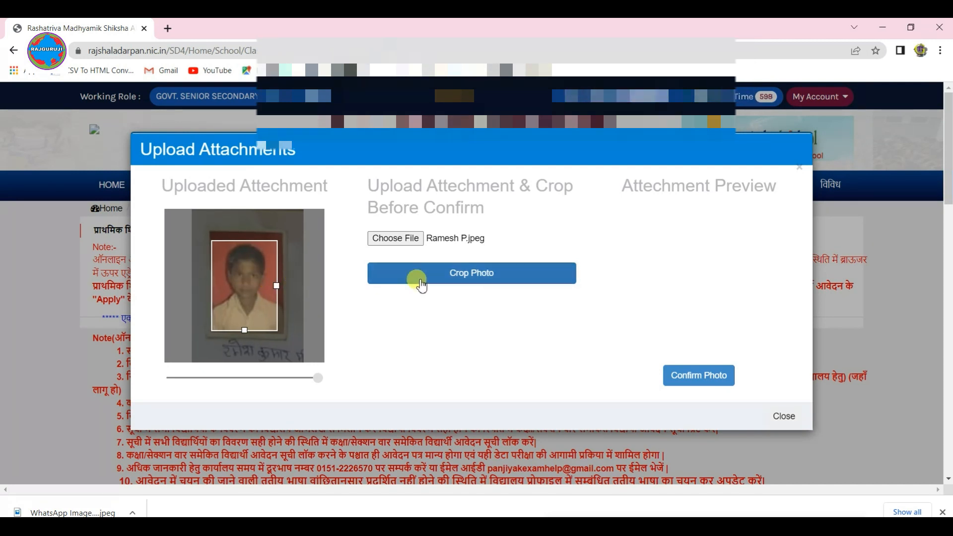
click(478, 282)
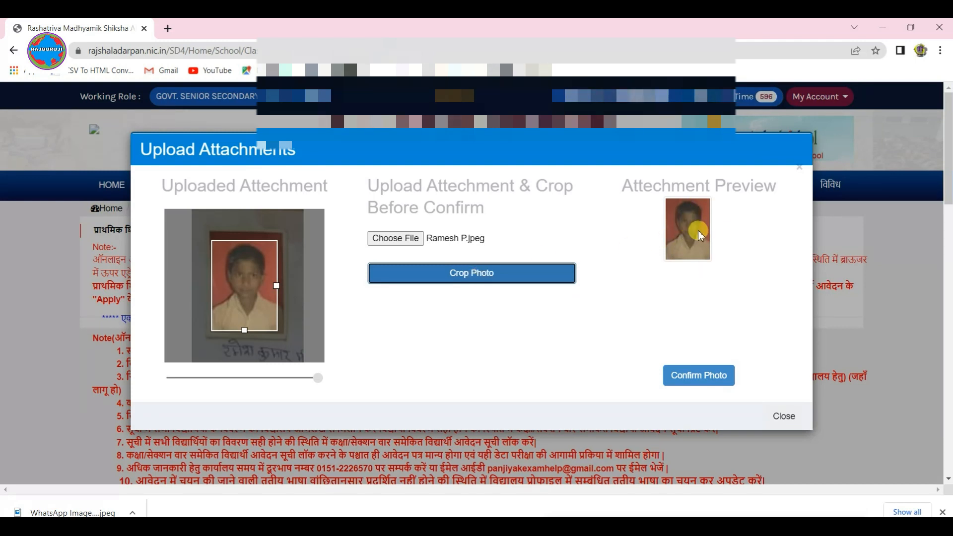
click(699, 376)
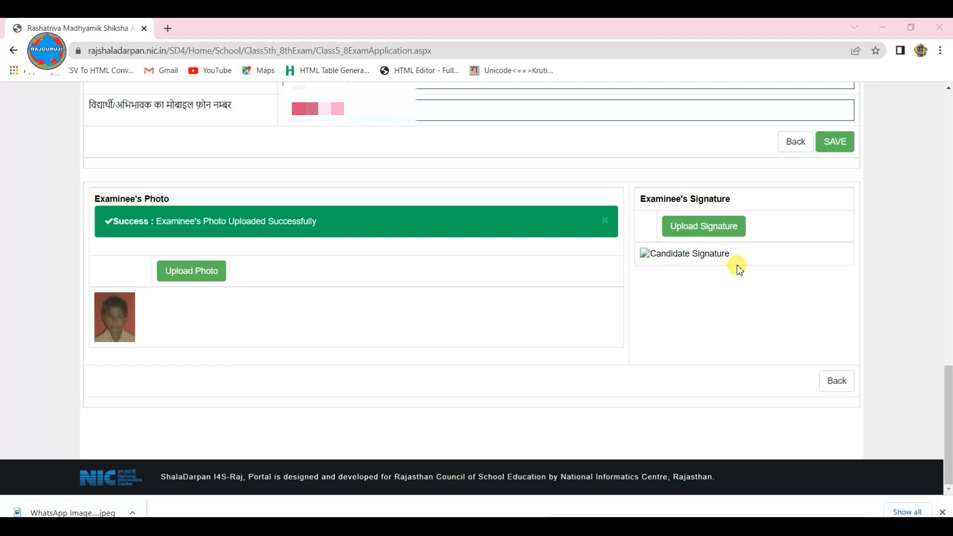
Step: Open the upload dialog for the Examinee's Signature and load the student's signature file ending in S
click(704, 225)
click(393, 239)
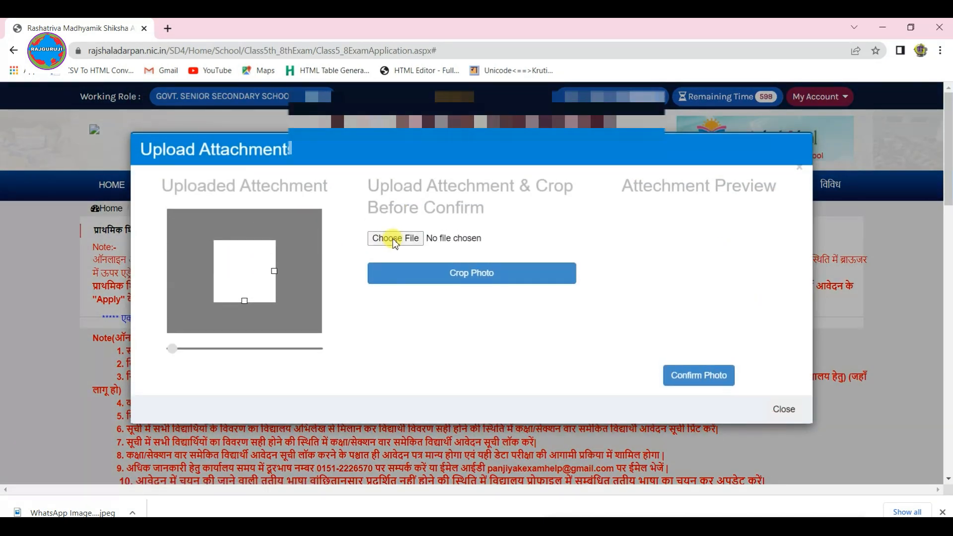
click(210, 133)
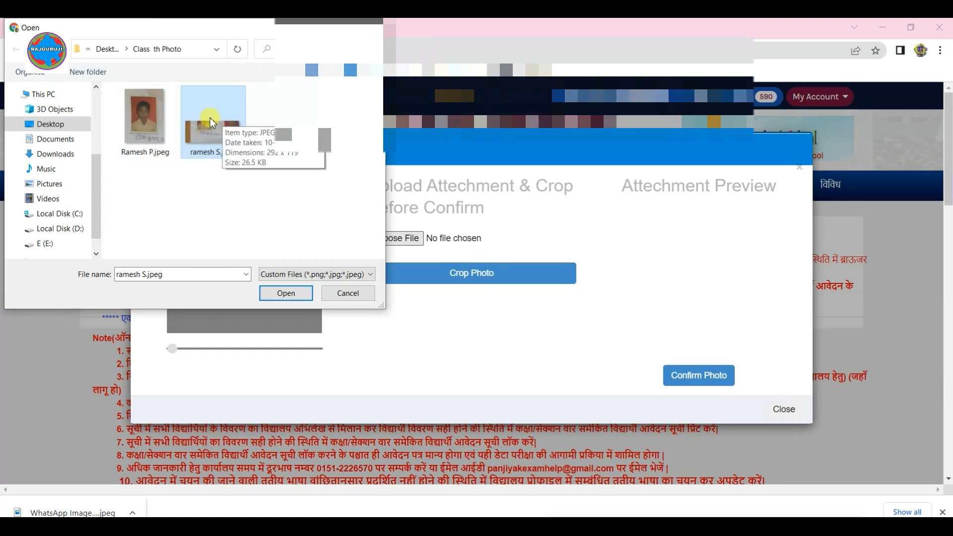
click(297, 292)
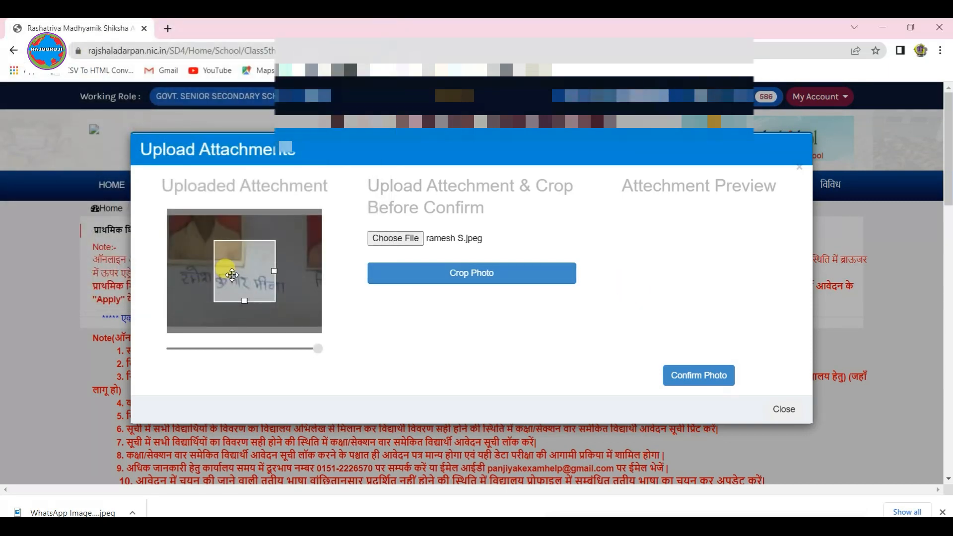
Step: Fit the crop frame to the handwritten signature, crop it and confirm its upload
drag(275, 272, 314, 271)
mouse_move(253, 240)
mouse_down()
mouse_move(245, 307)
mouse_move(256, 273)
mouse_move(244, 276)
mouse_move(252, 261)
mouse_move(242, 254)
mouse_move(263, 255)
mouse_up()
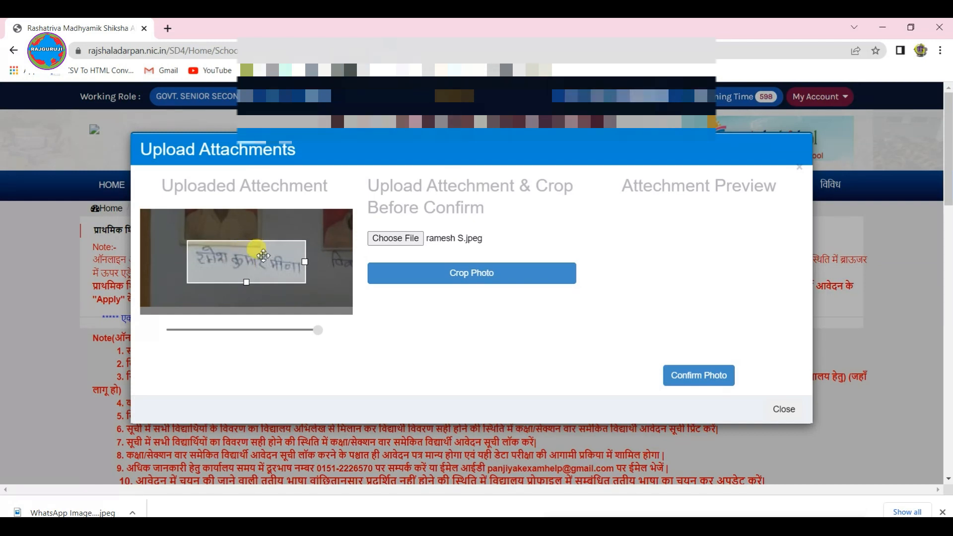
click(479, 282)
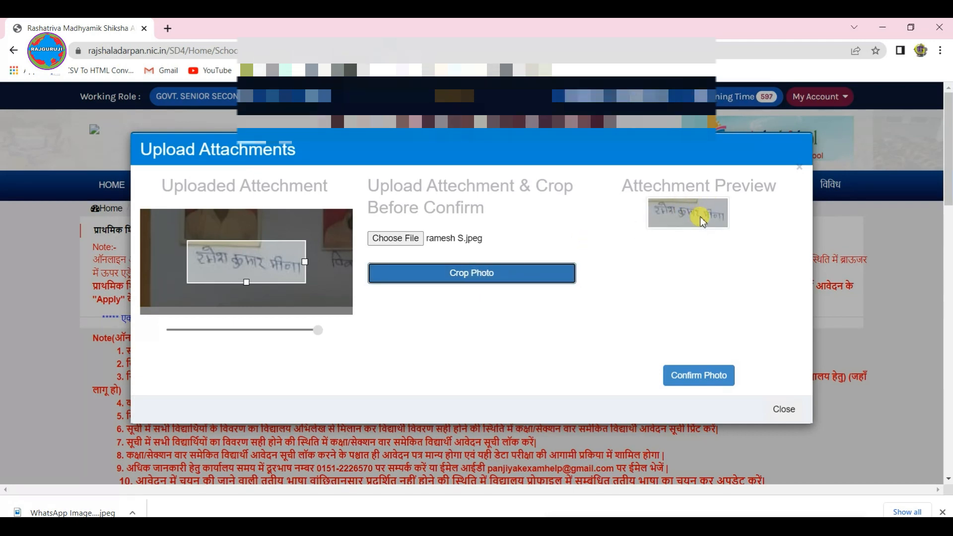
drag(763, 185, 777, 185)
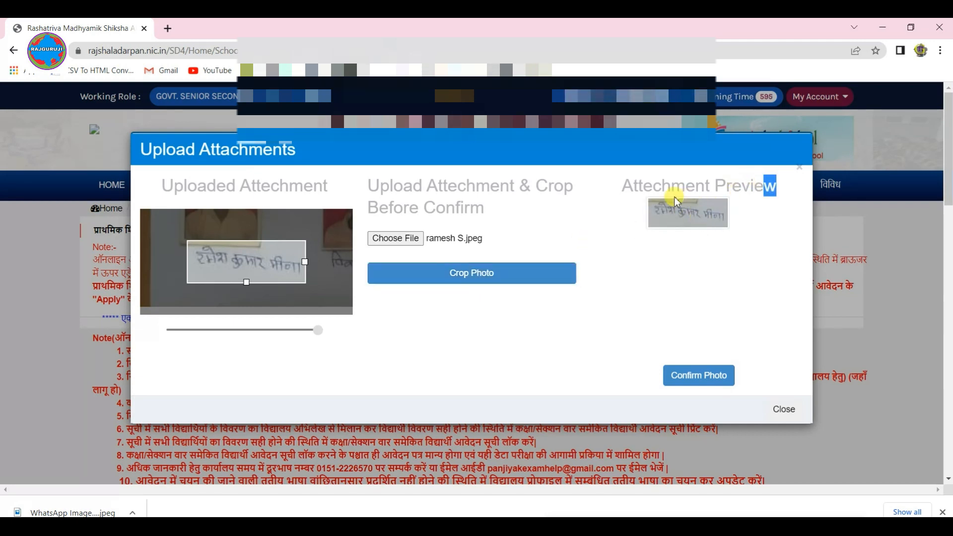
click(716, 376)
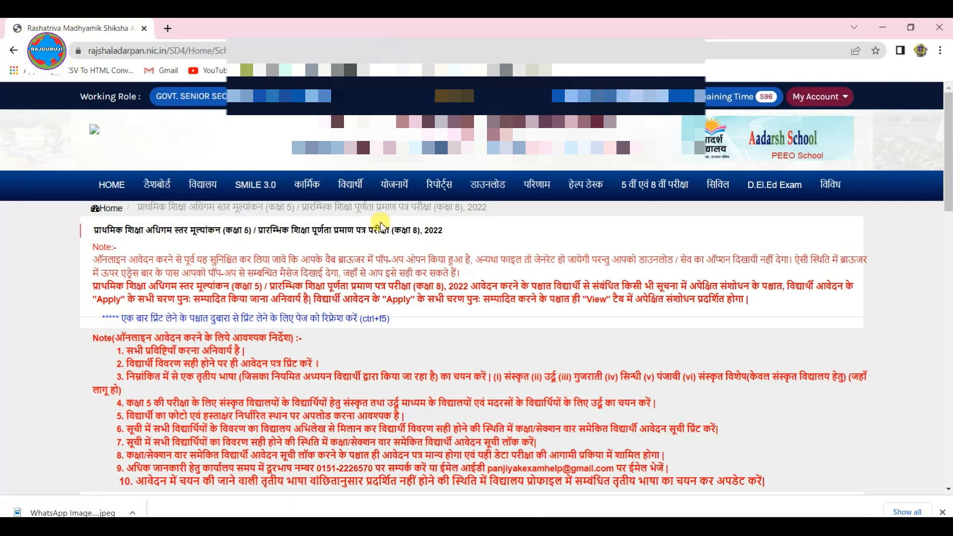
Step: Save the student's application details below the uploaded photo and signature and return to the class 5 examinee list
scroll(431, 252, down, 15)
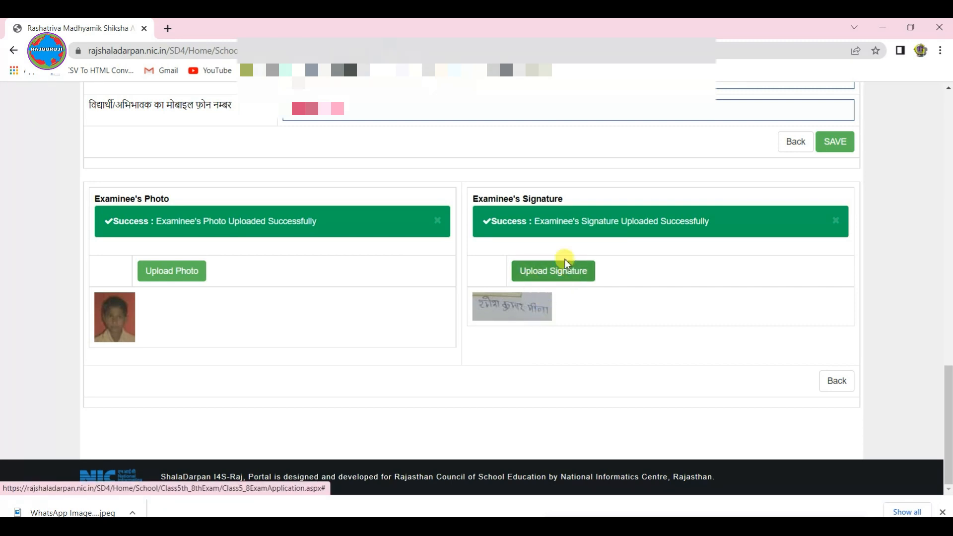
click(841, 147)
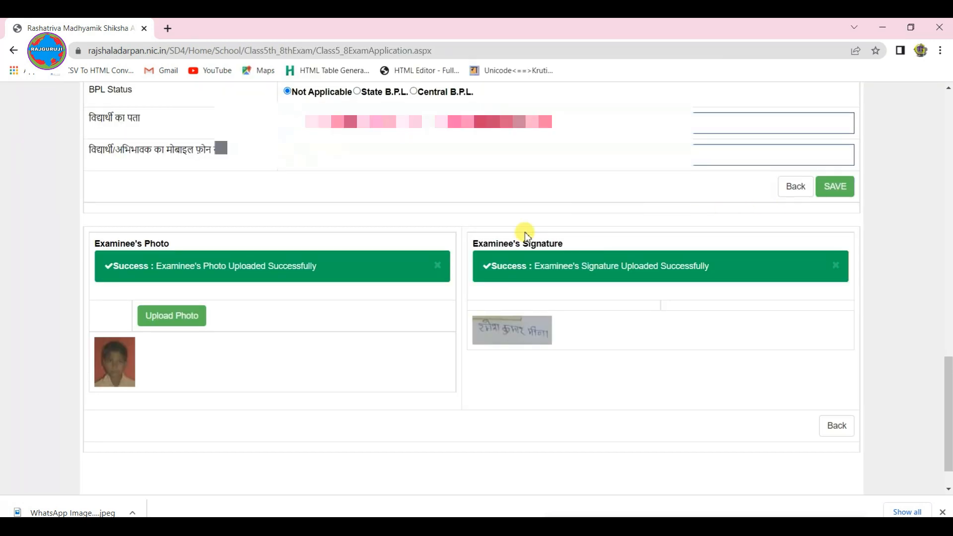
click(796, 186)
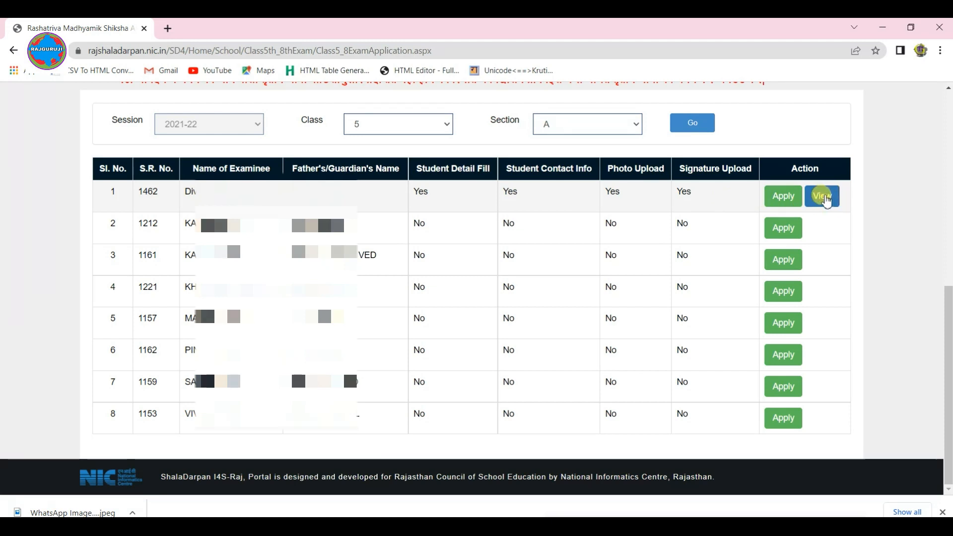
Step: View the first examinee's completed application form, review it from header to signature area, and close it
click(824, 198)
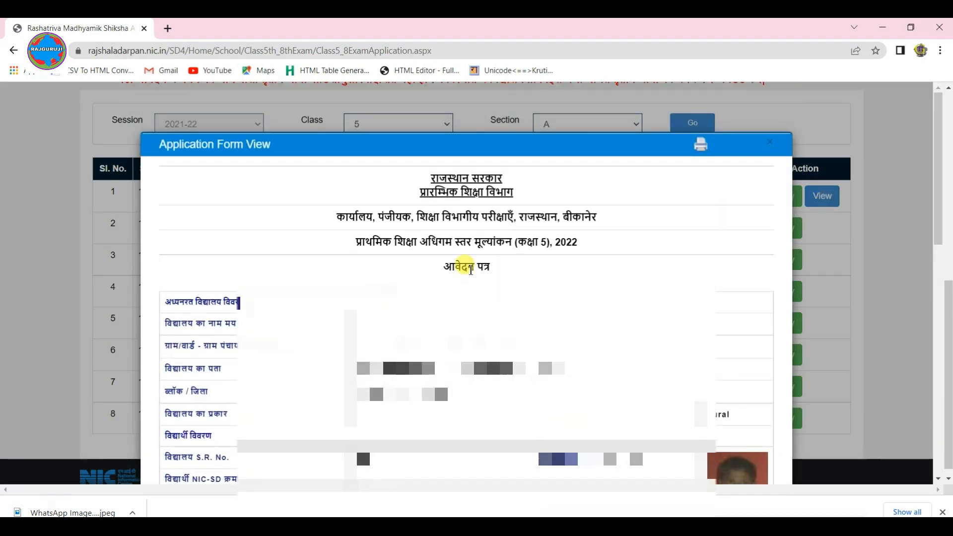
scroll(517, 255, down, 10)
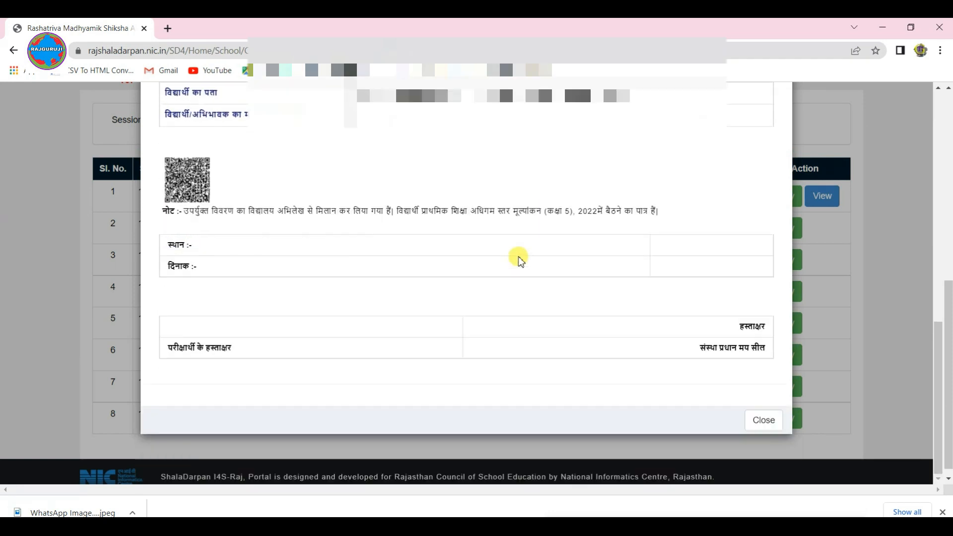
scroll(518, 259, up, 10)
scroll(518, 259, down, 10)
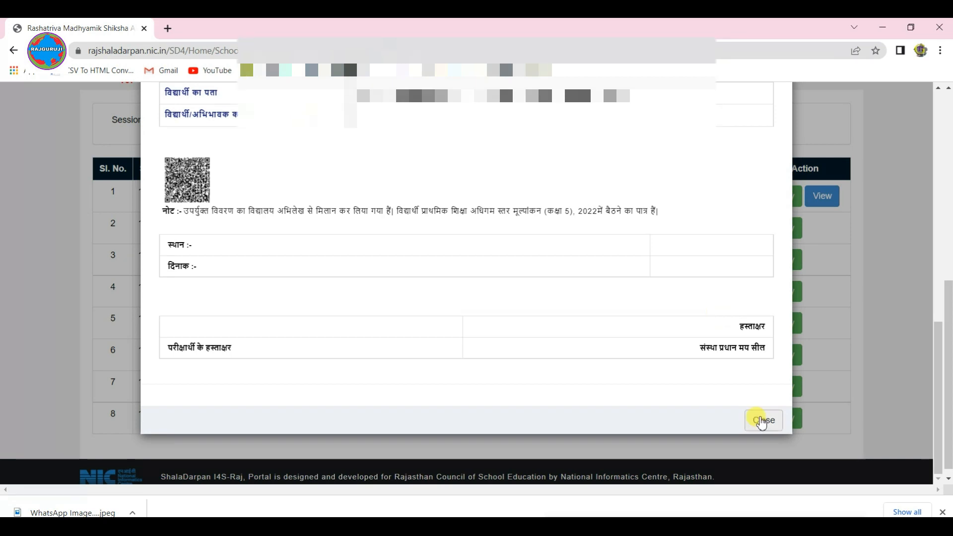
click(761, 421)
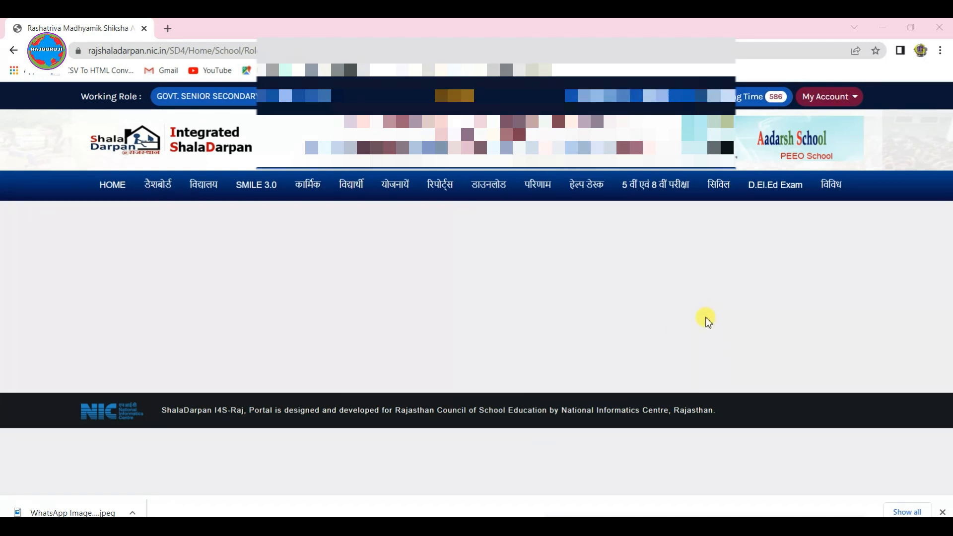
Step: Open the class 5 and 8 exam 2022 application status (आवेदन स्थिति) page and load the report for class 5, section A
click(652, 195)
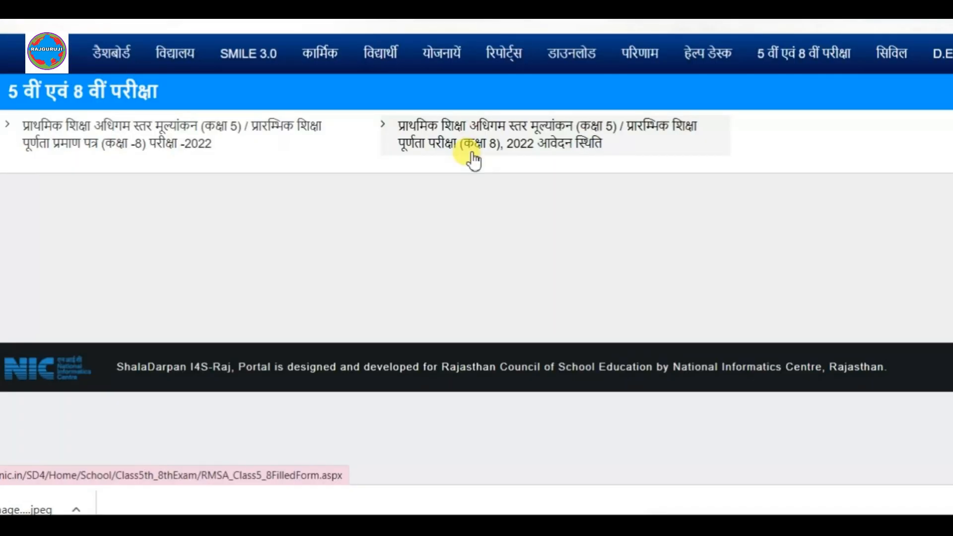
click(531, 144)
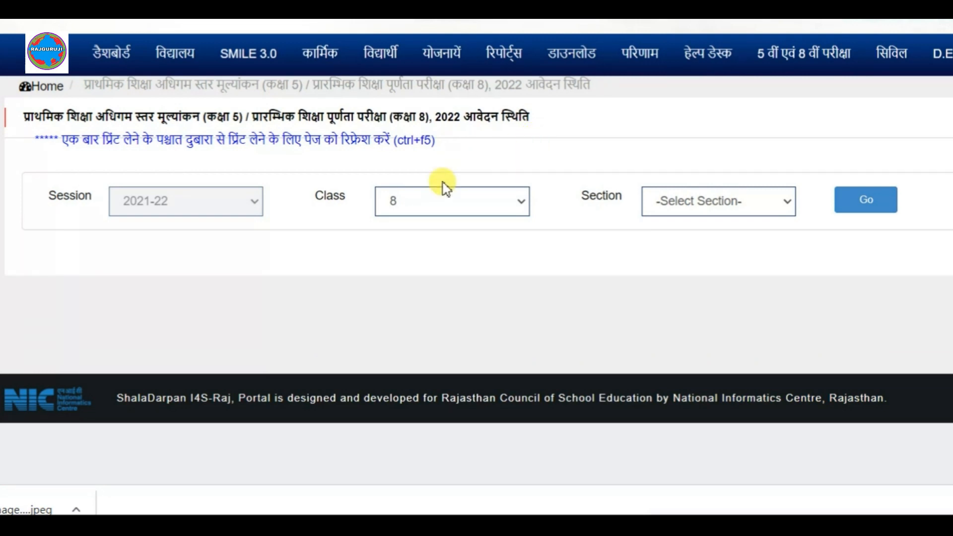
click(449, 204)
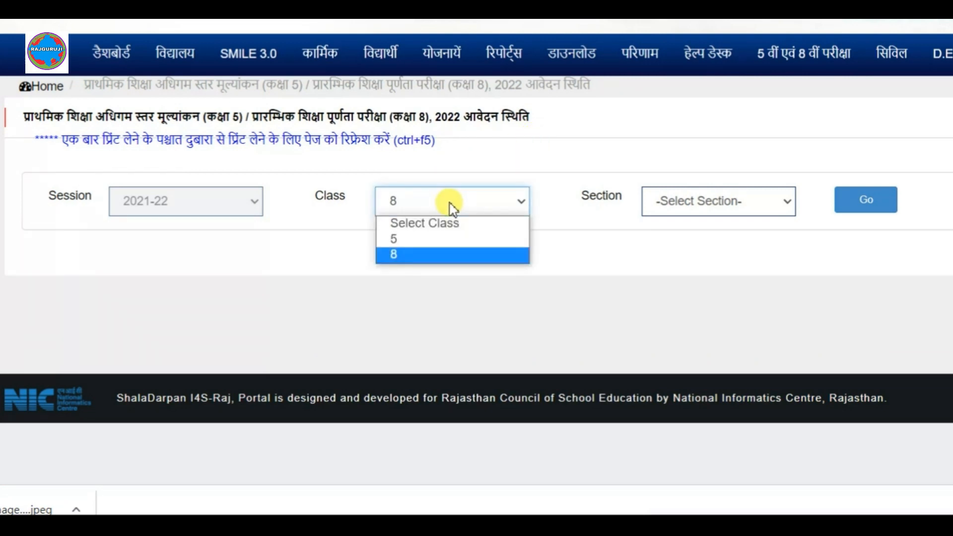
click(419, 240)
click(685, 204)
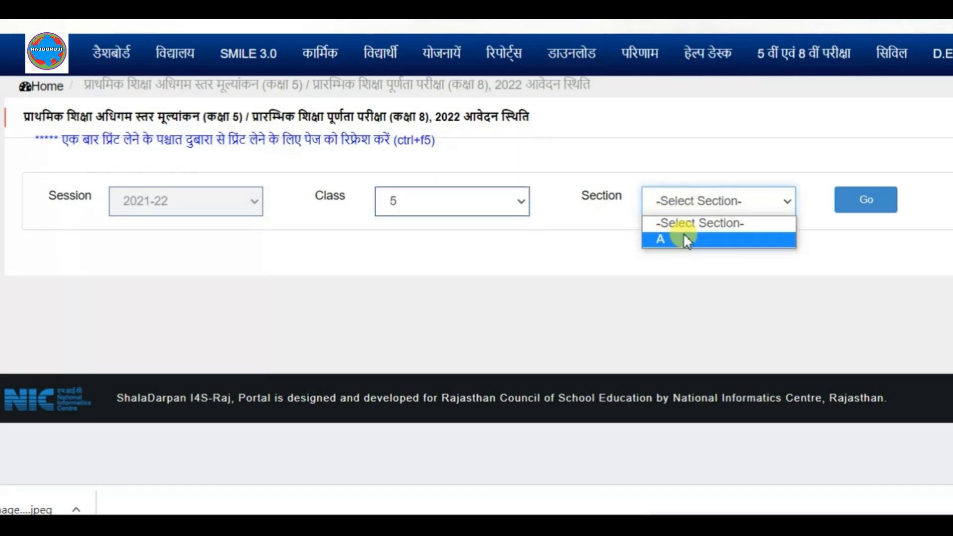
click(683, 240)
click(851, 209)
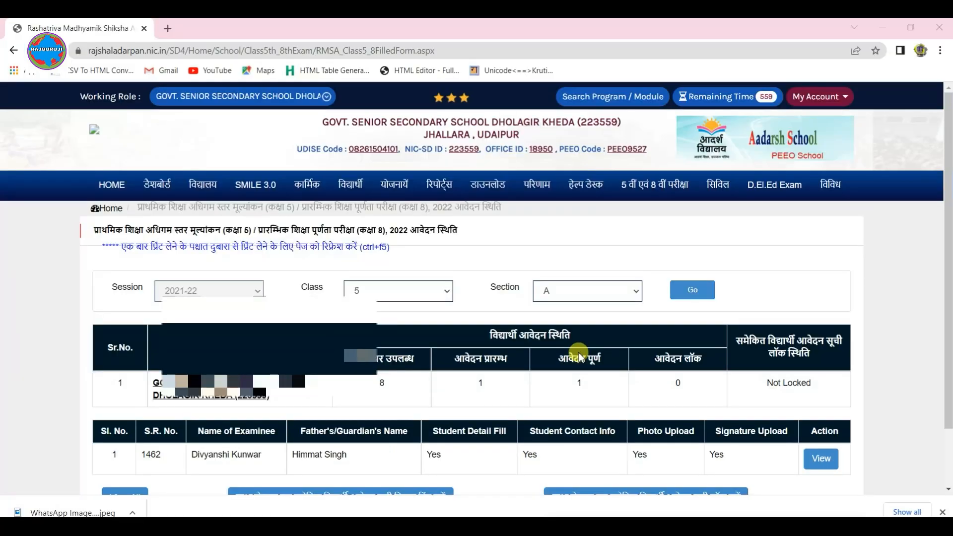
Step: Open the combined view of all application forms for class 5, section A
scroll(579, 356, down, 2)
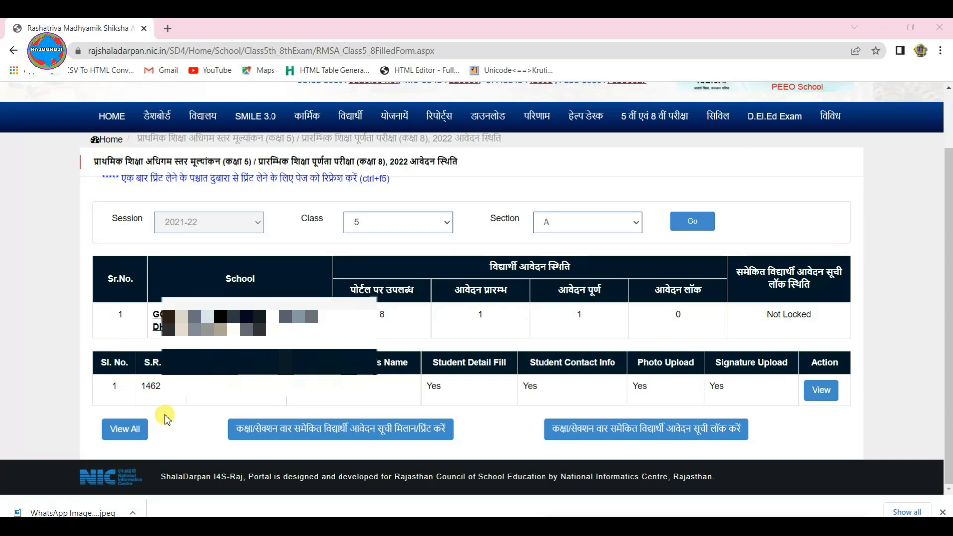
click(121, 430)
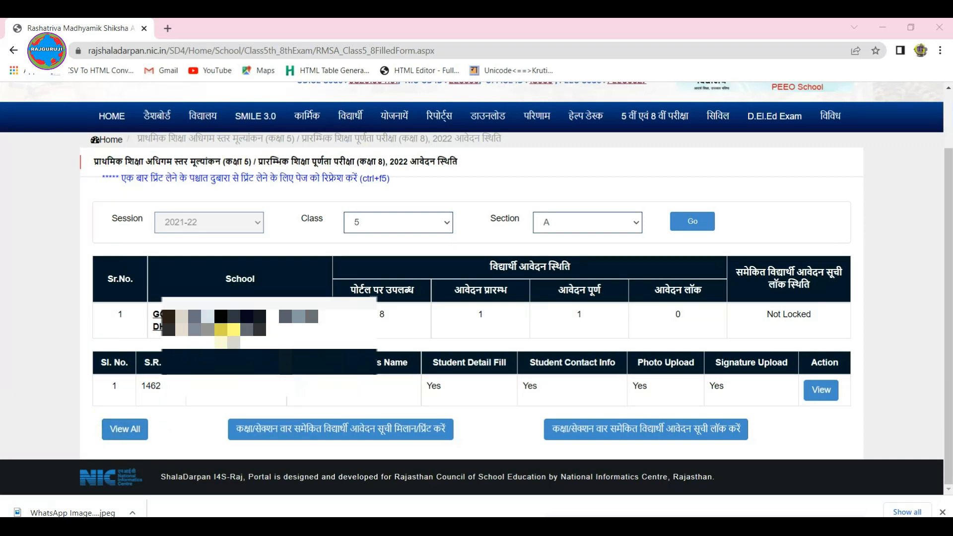